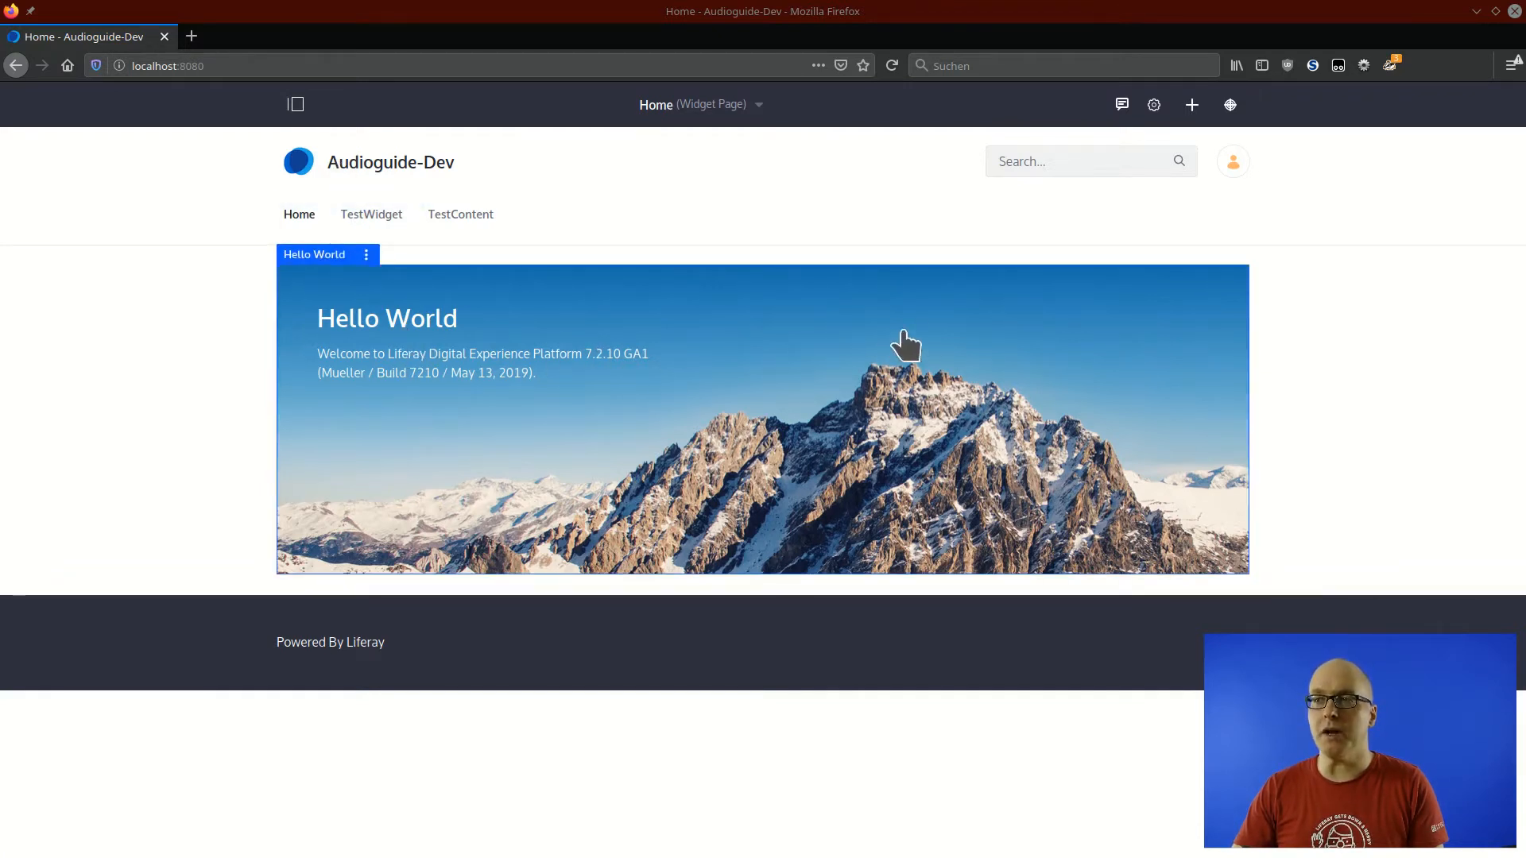
Play the Home page's audioguide, follow its tour through the page settings and the widgets and content available to add, and close the player.
{"action": "left_click", "coordinate": [1105, 170]}
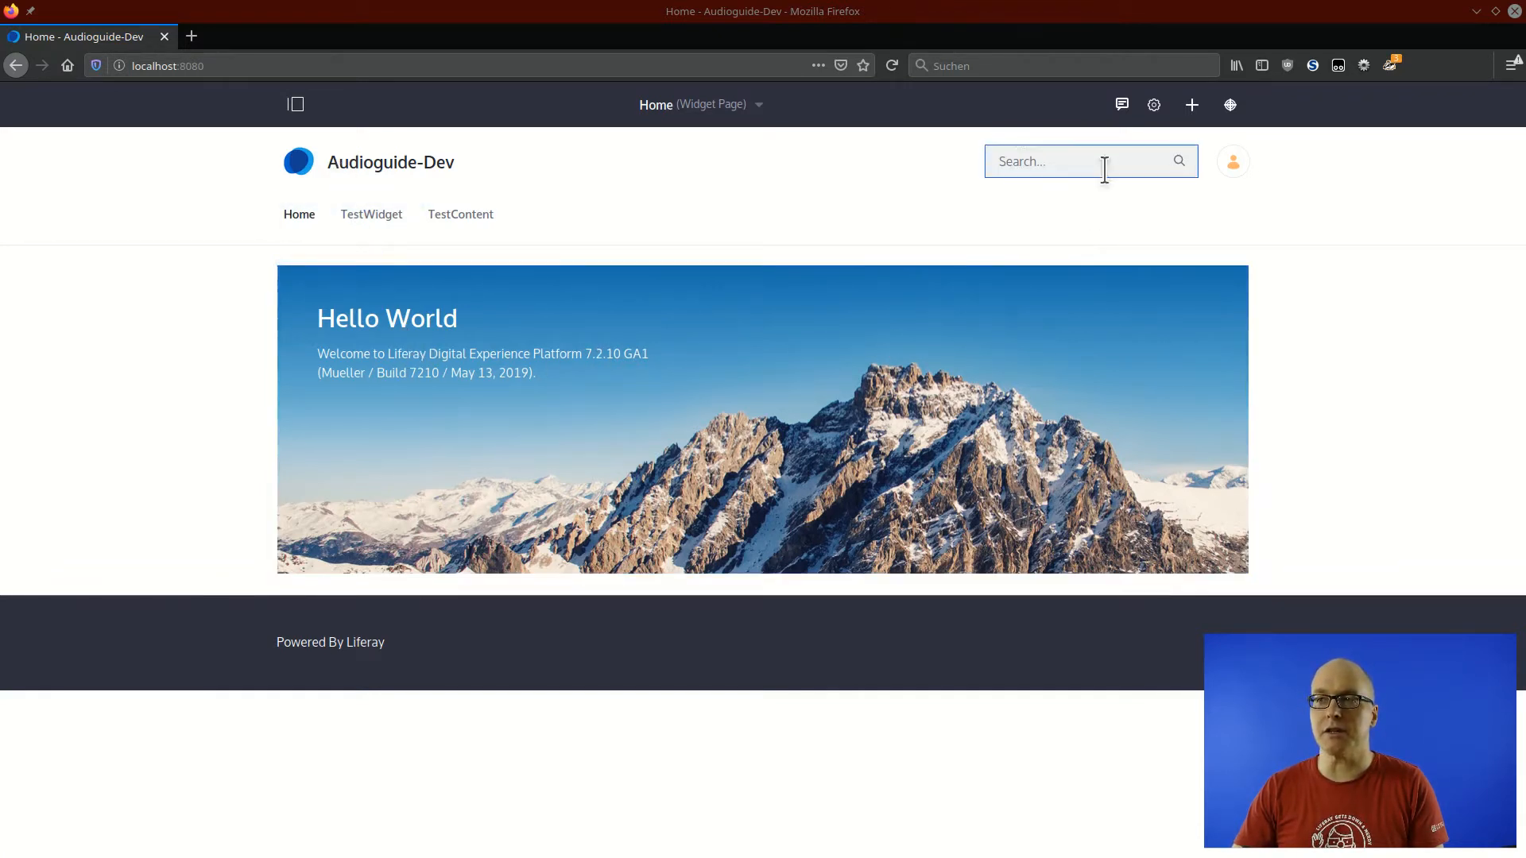
{"action": "left_click", "coordinate": [1123, 108]}
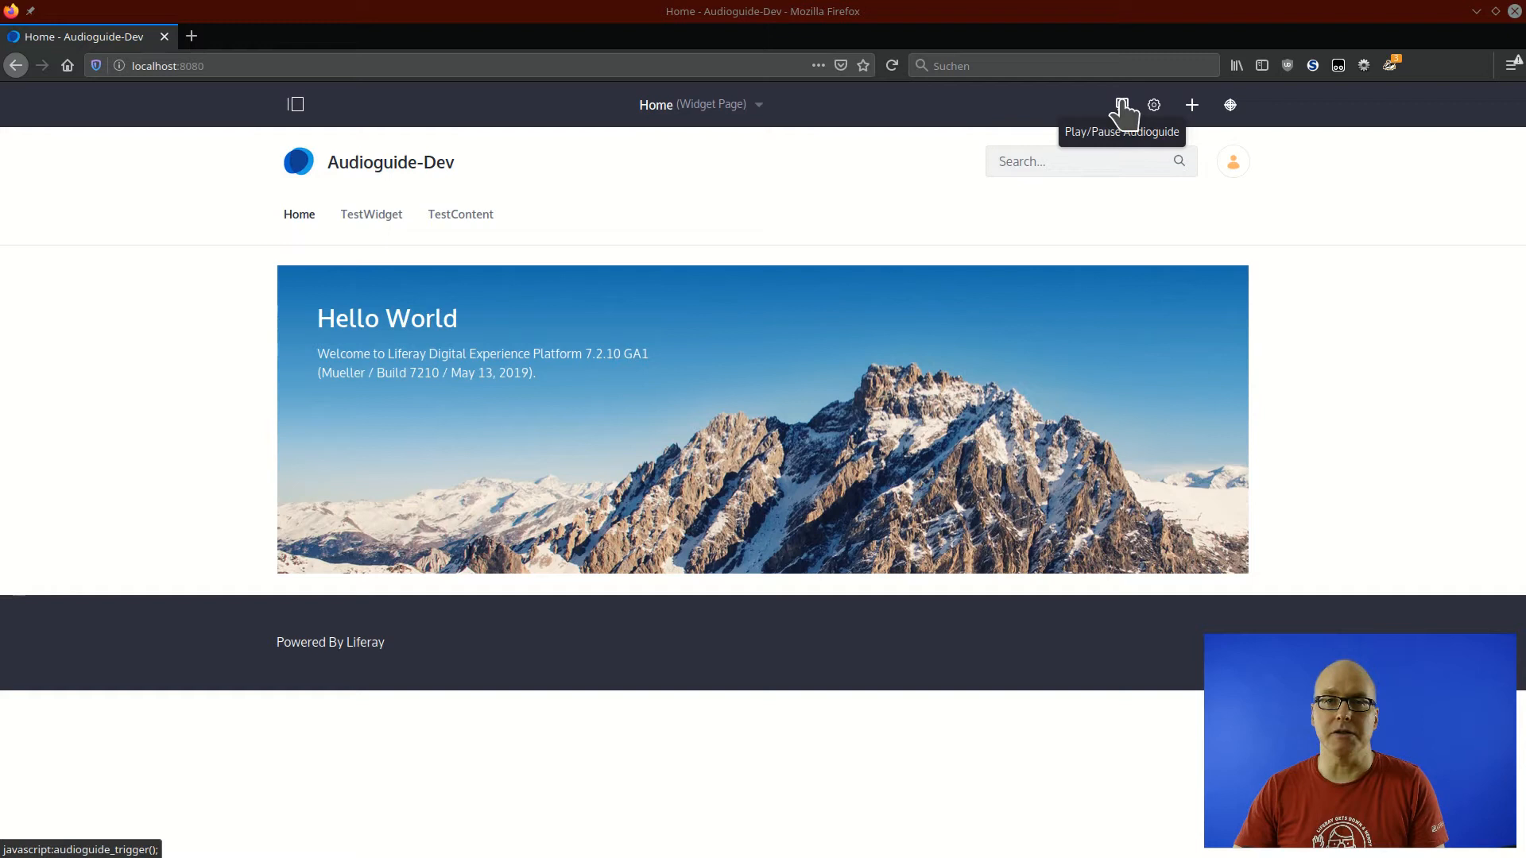
{"action": "left_click", "coordinate": [1123, 108]}
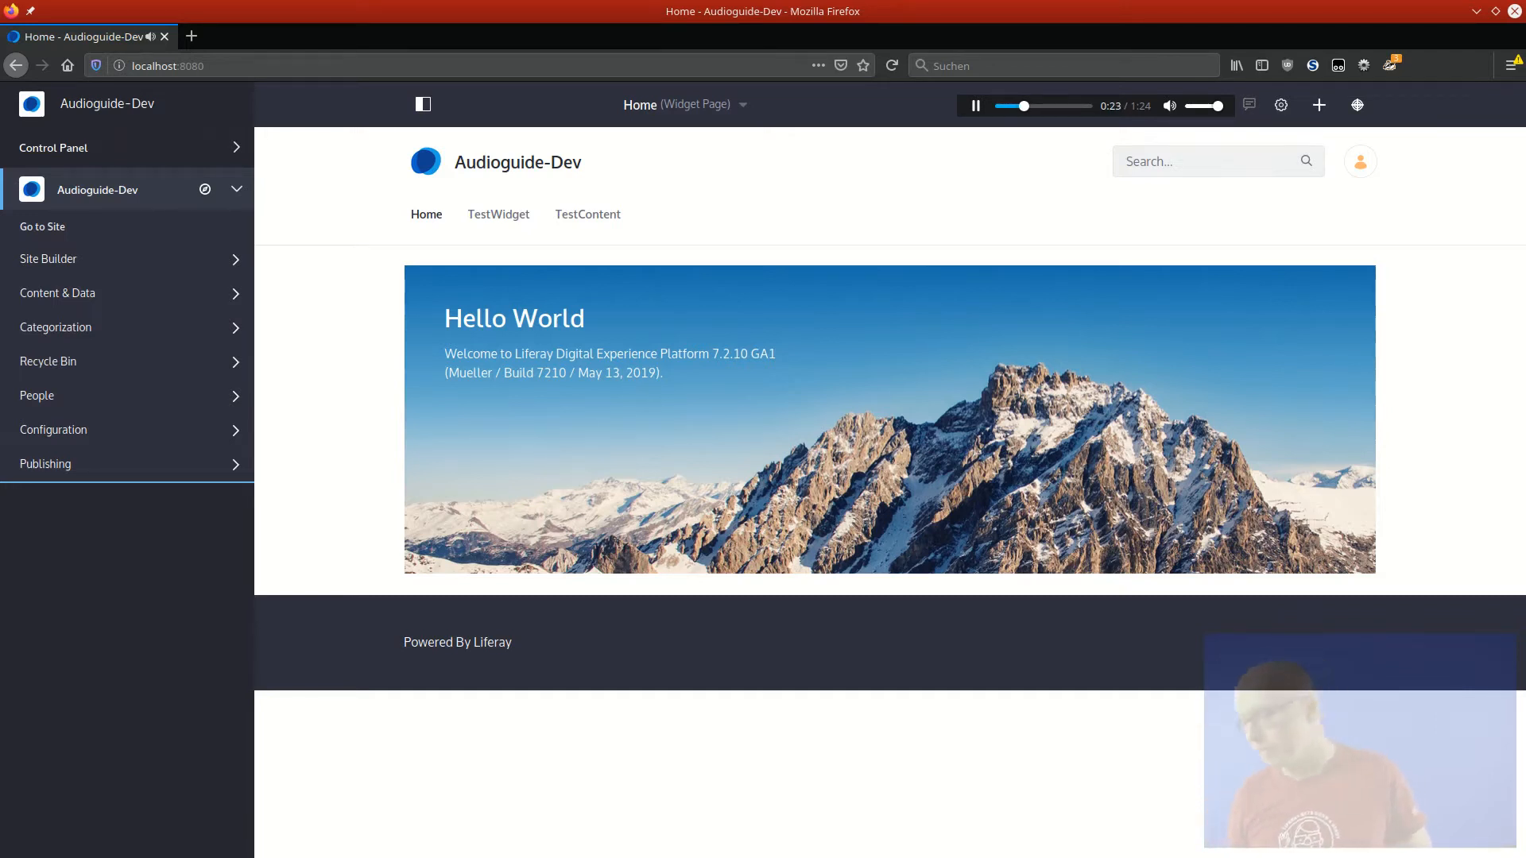
{"action": "left_click", "coordinate": [1280, 105]}
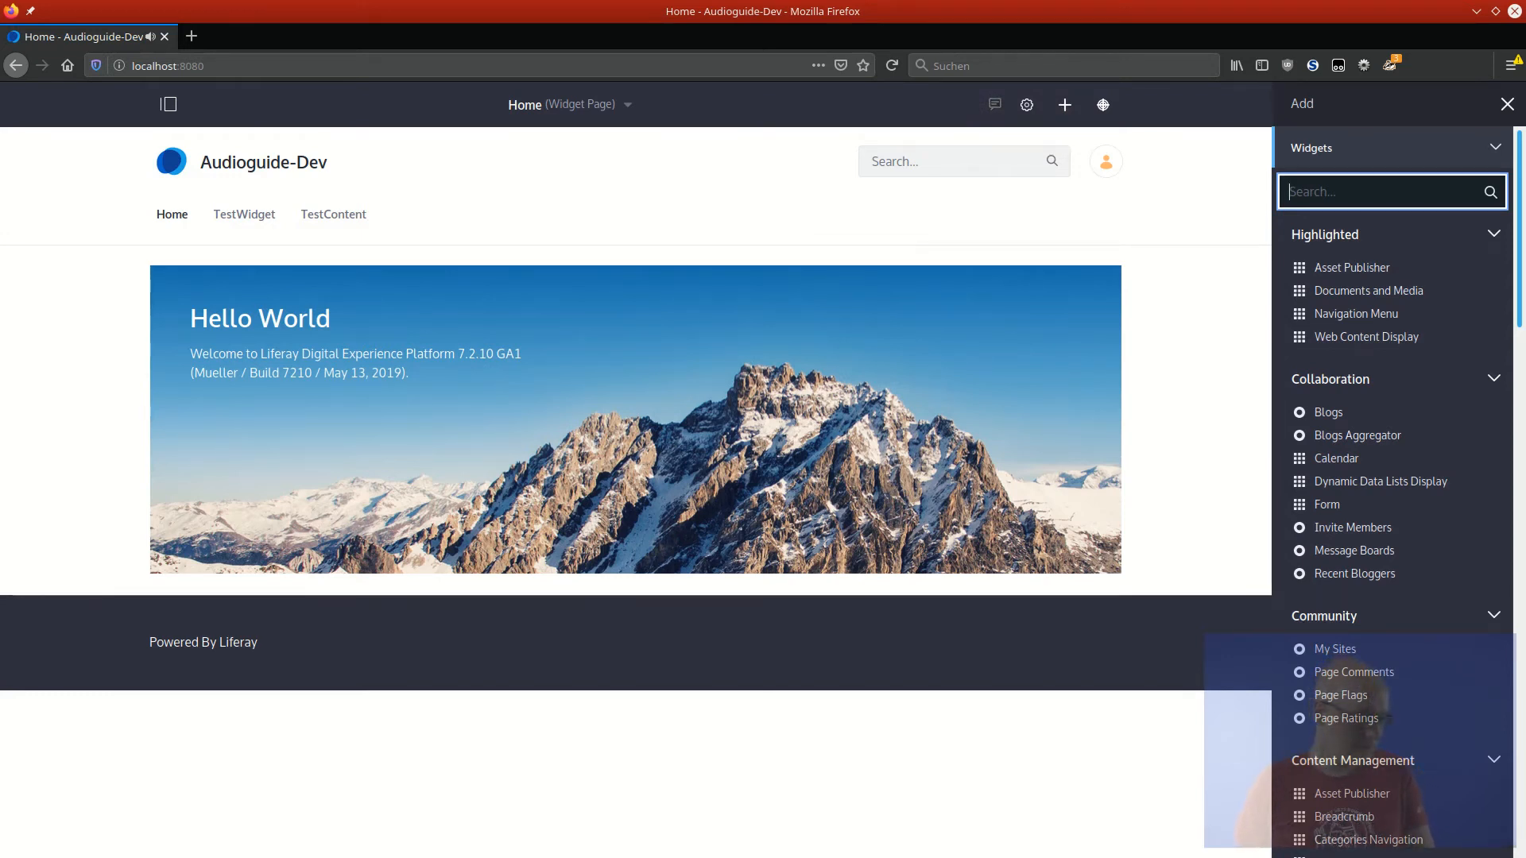
{"action": "scroll", "coordinate": [1391, 476], "scroll_direction": "down", "scroll_amount": 15}
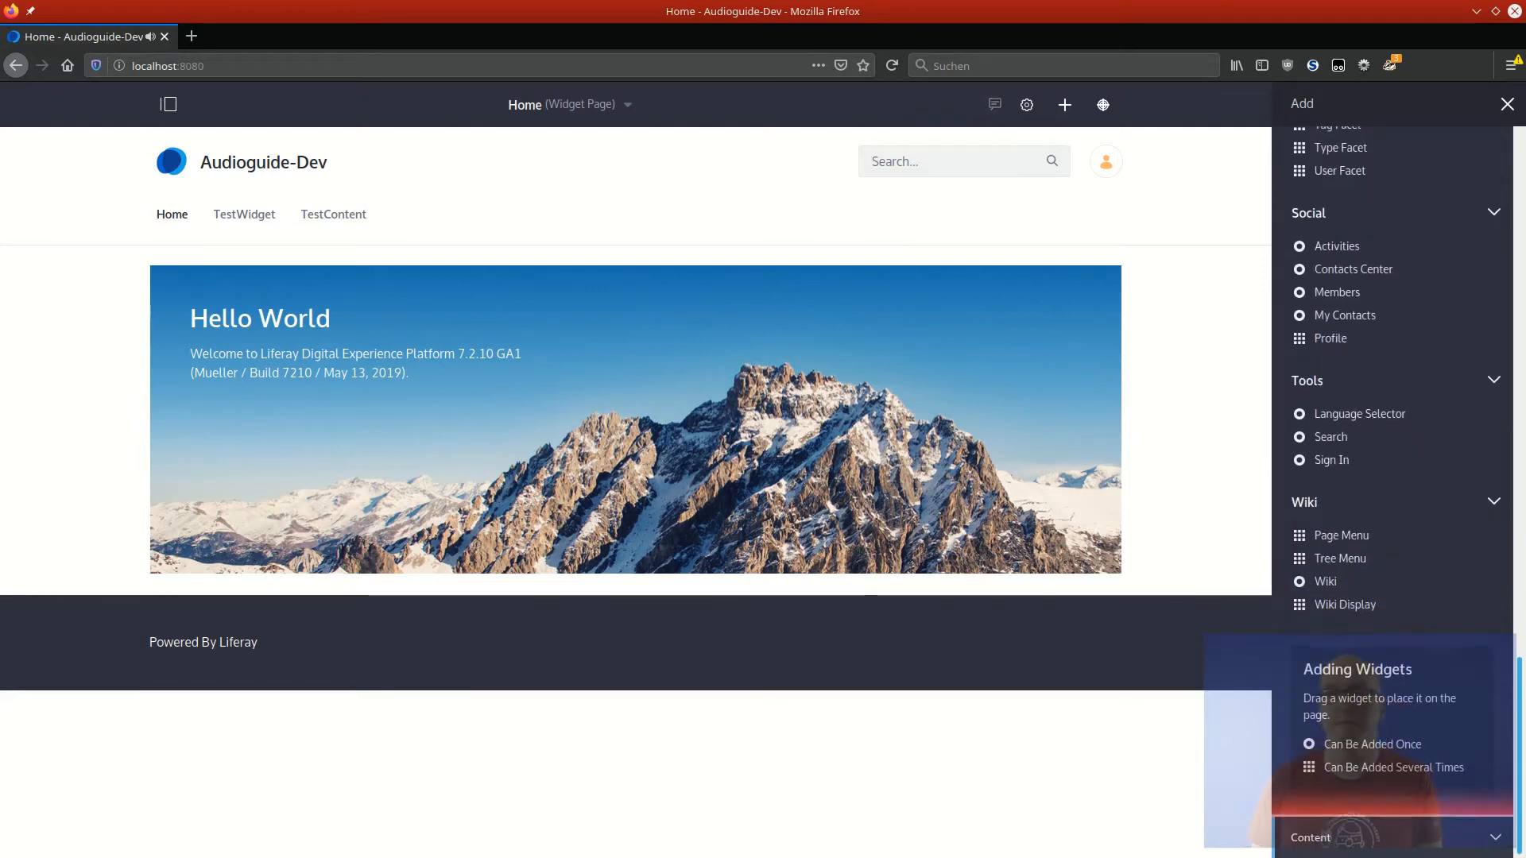
{"action": "left_click", "coordinate": [1310, 838]}
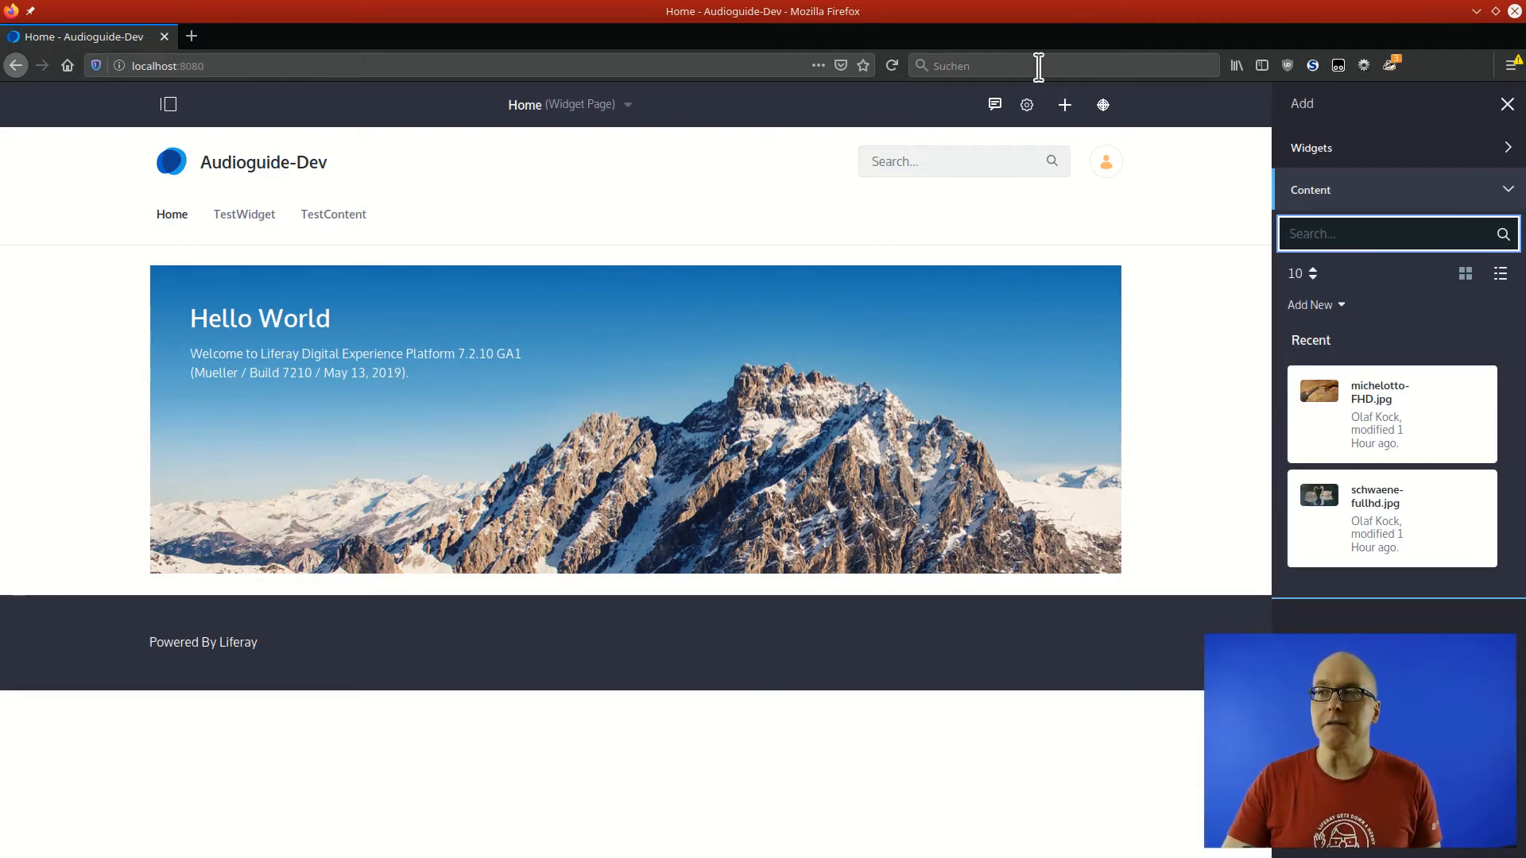
{"action": "left_click", "coordinate": [993, 108]}
{"action": "left_click", "coordinate": [924, 118]}
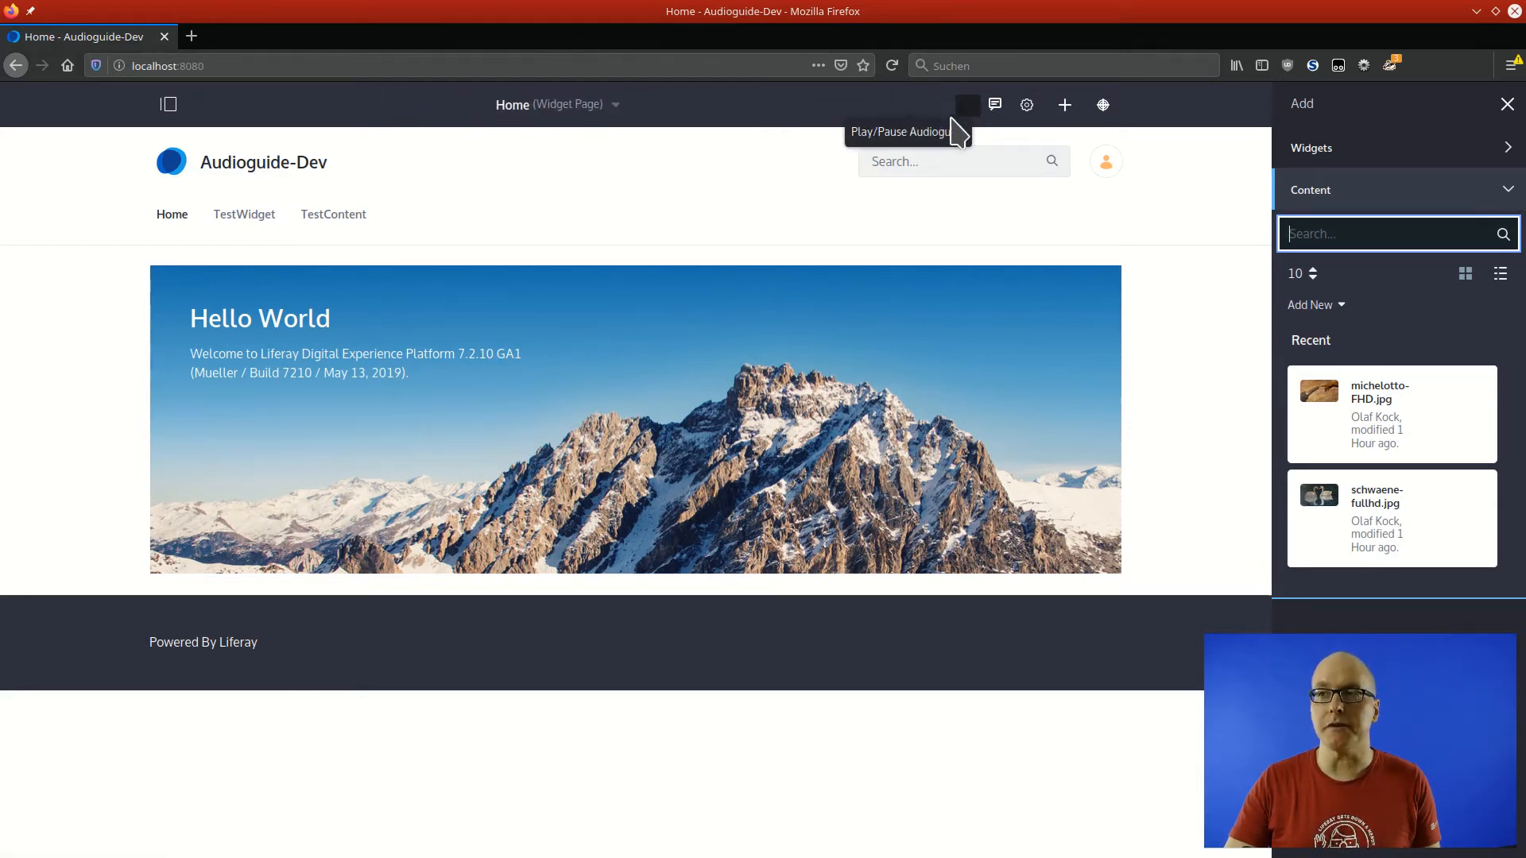
Examine the Audioguide Script custom field in the Home page's settings, particularly the JSON file name in its URL, and return to the page.
{"action": "left_click", "coordinate": [1027, 107]}
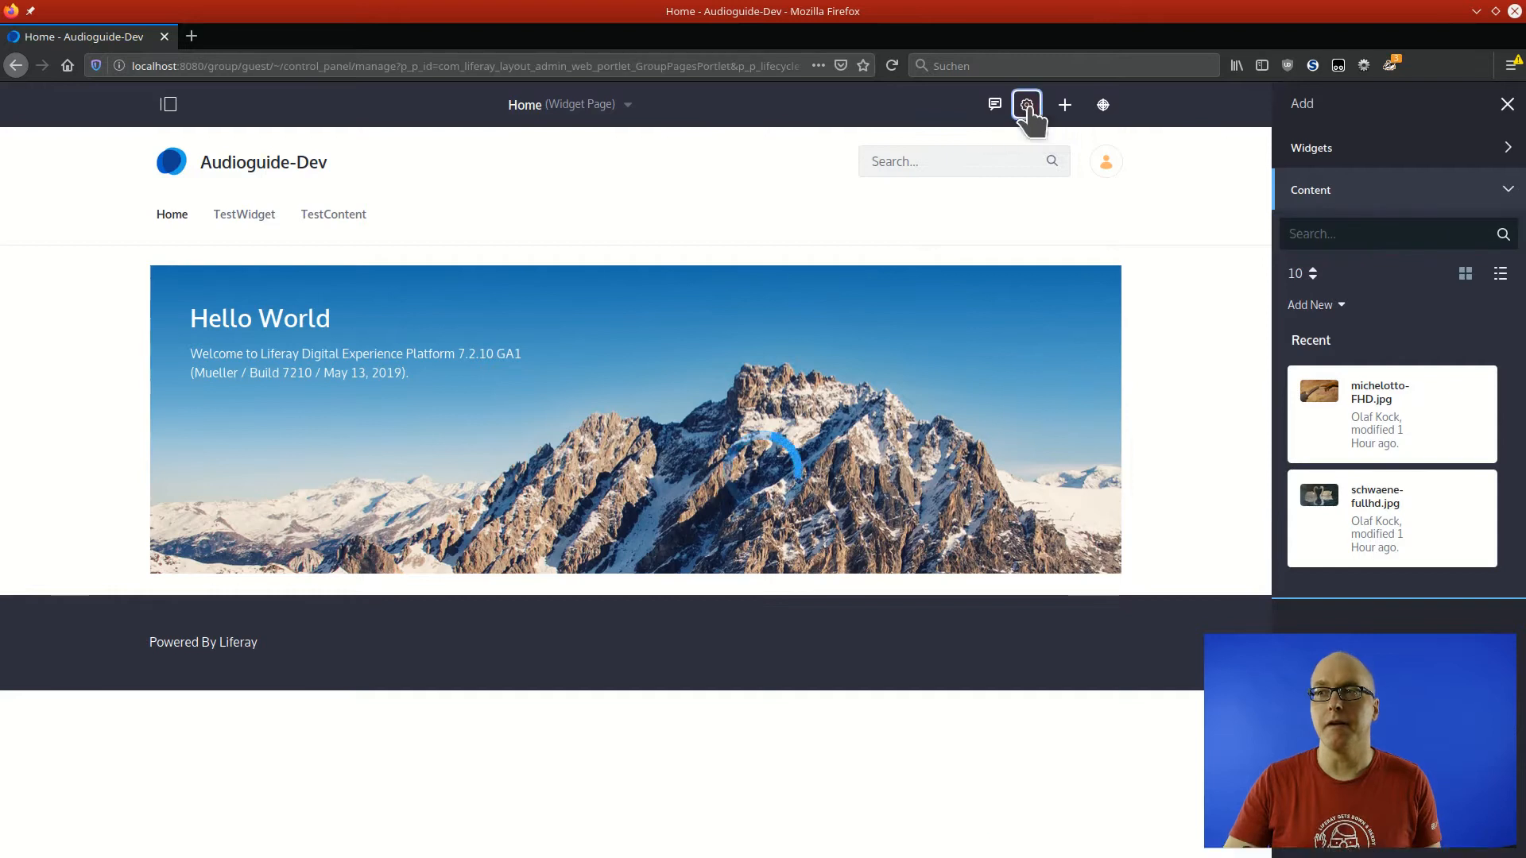
{"action": "scroll", "coordinate": [1085, 296], "scroll_direction": "down", "scroll_amount": 3}
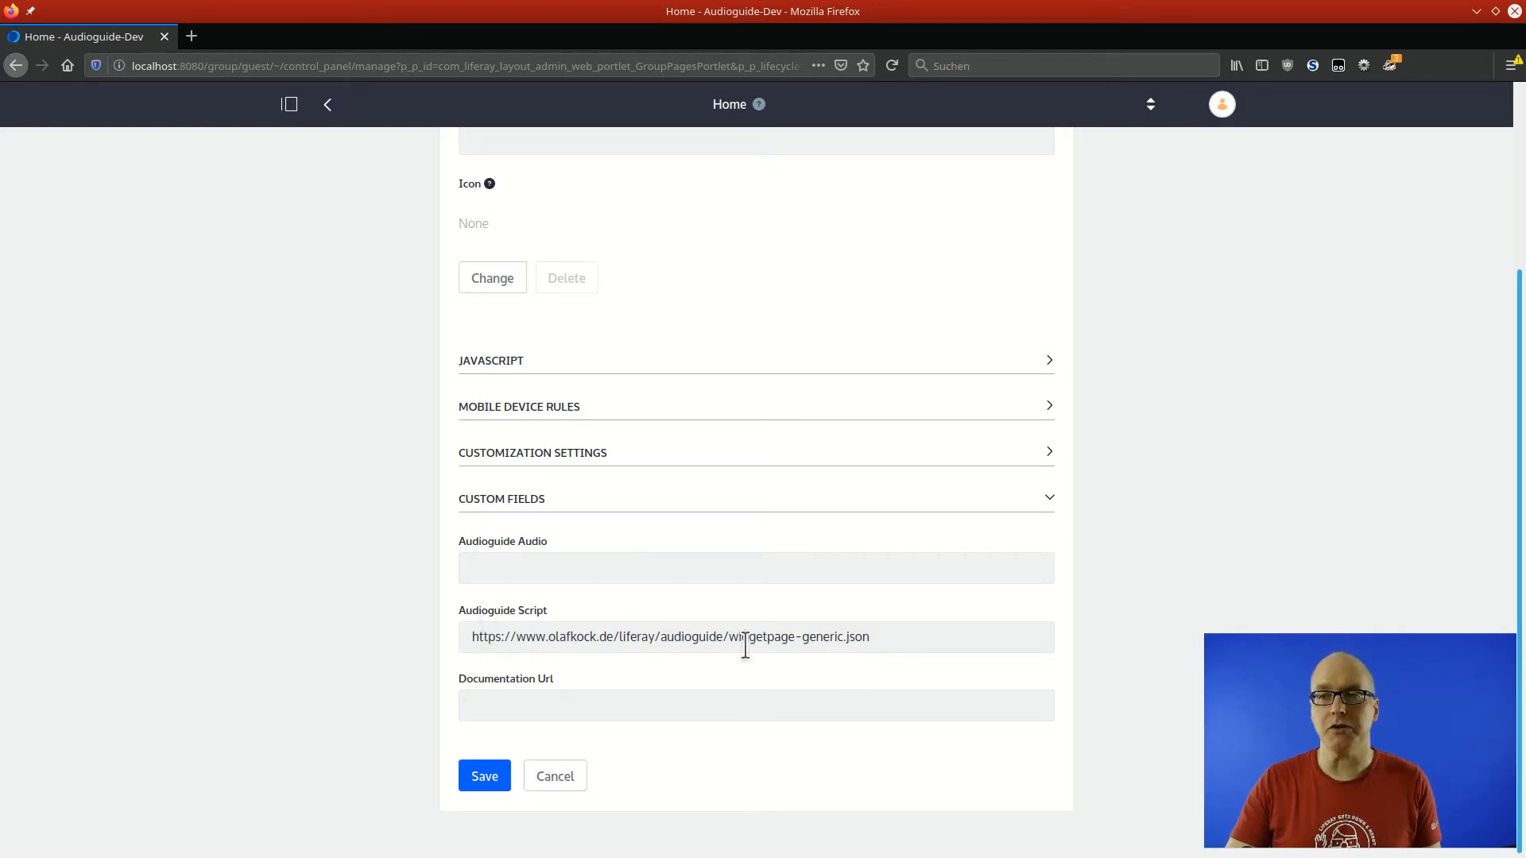
{"action": "left_click_drag", "start_coordinate": [732, 640], "coordinate": [872, 644]}
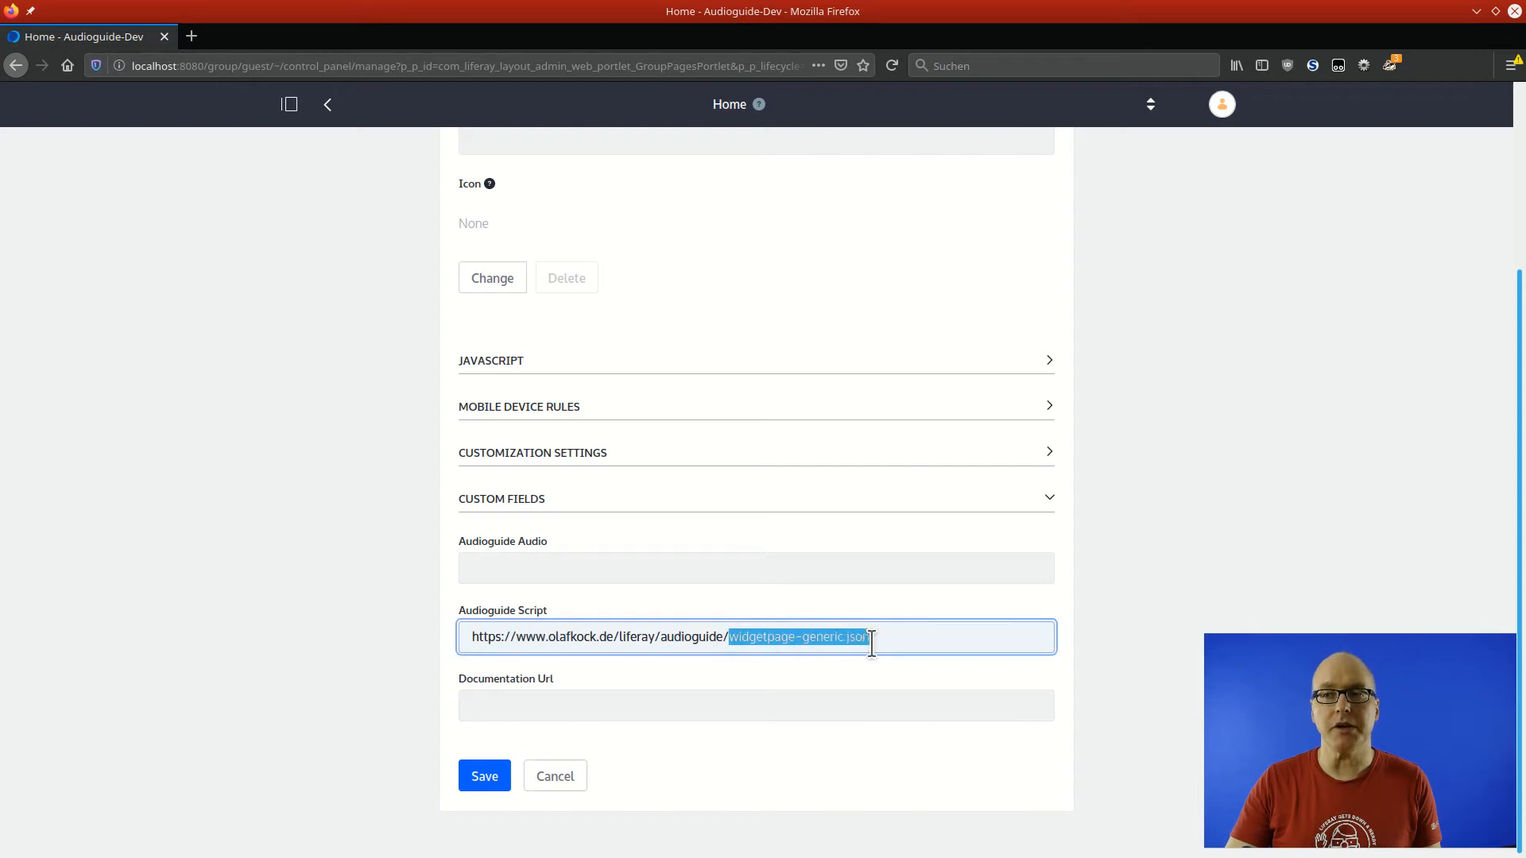
{"action": "left_click", "coordinate": [327, 106]}
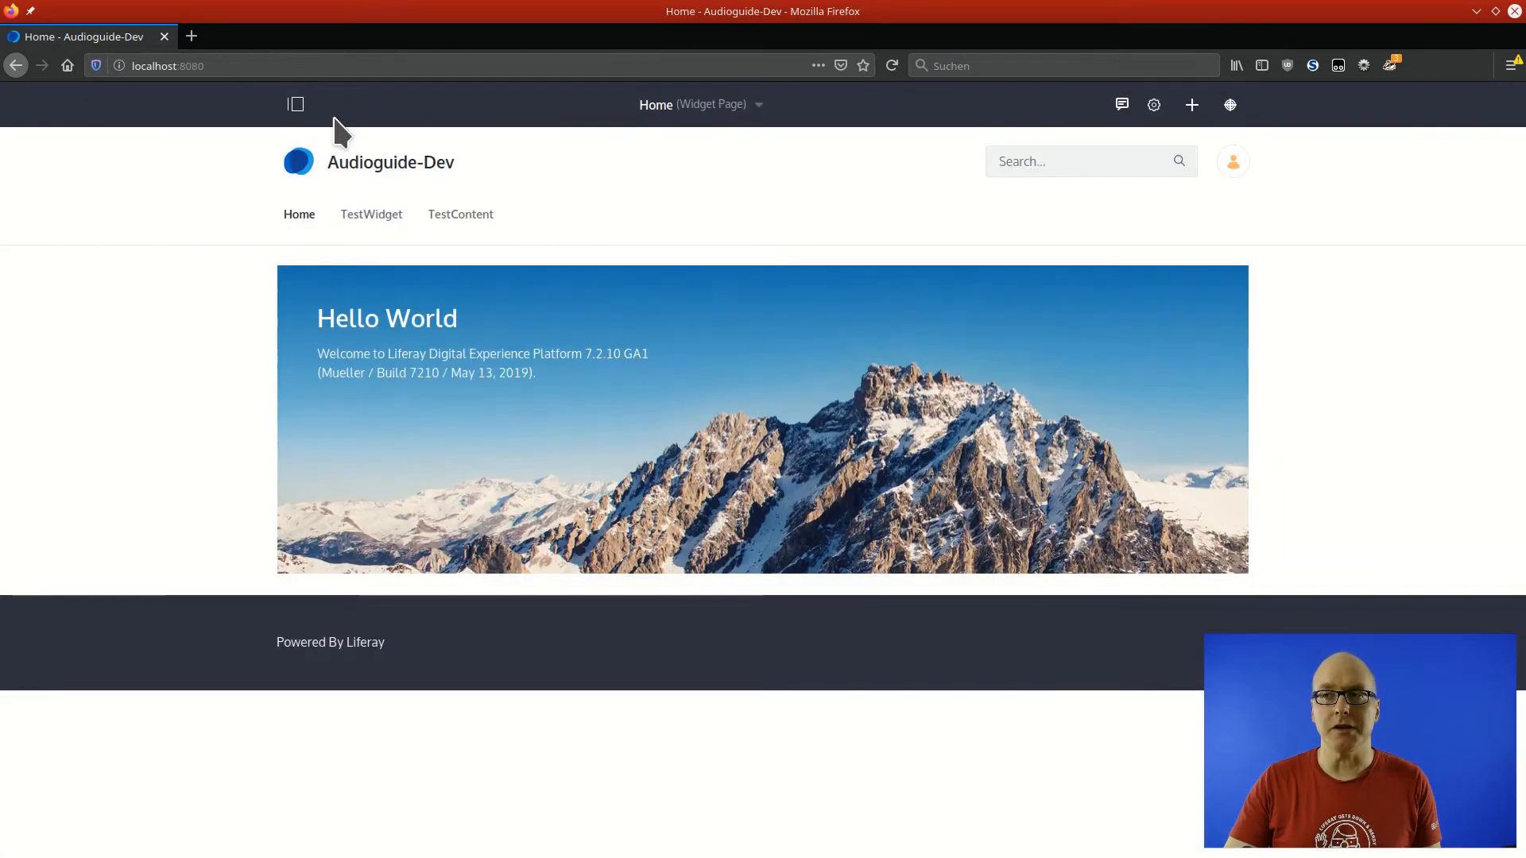
Examine the ${mode} placeholder in the TestContent page's Audioguide Script setting and leave the settings without saving.
{"action": "left_click", "coordinate": [459, 222]}
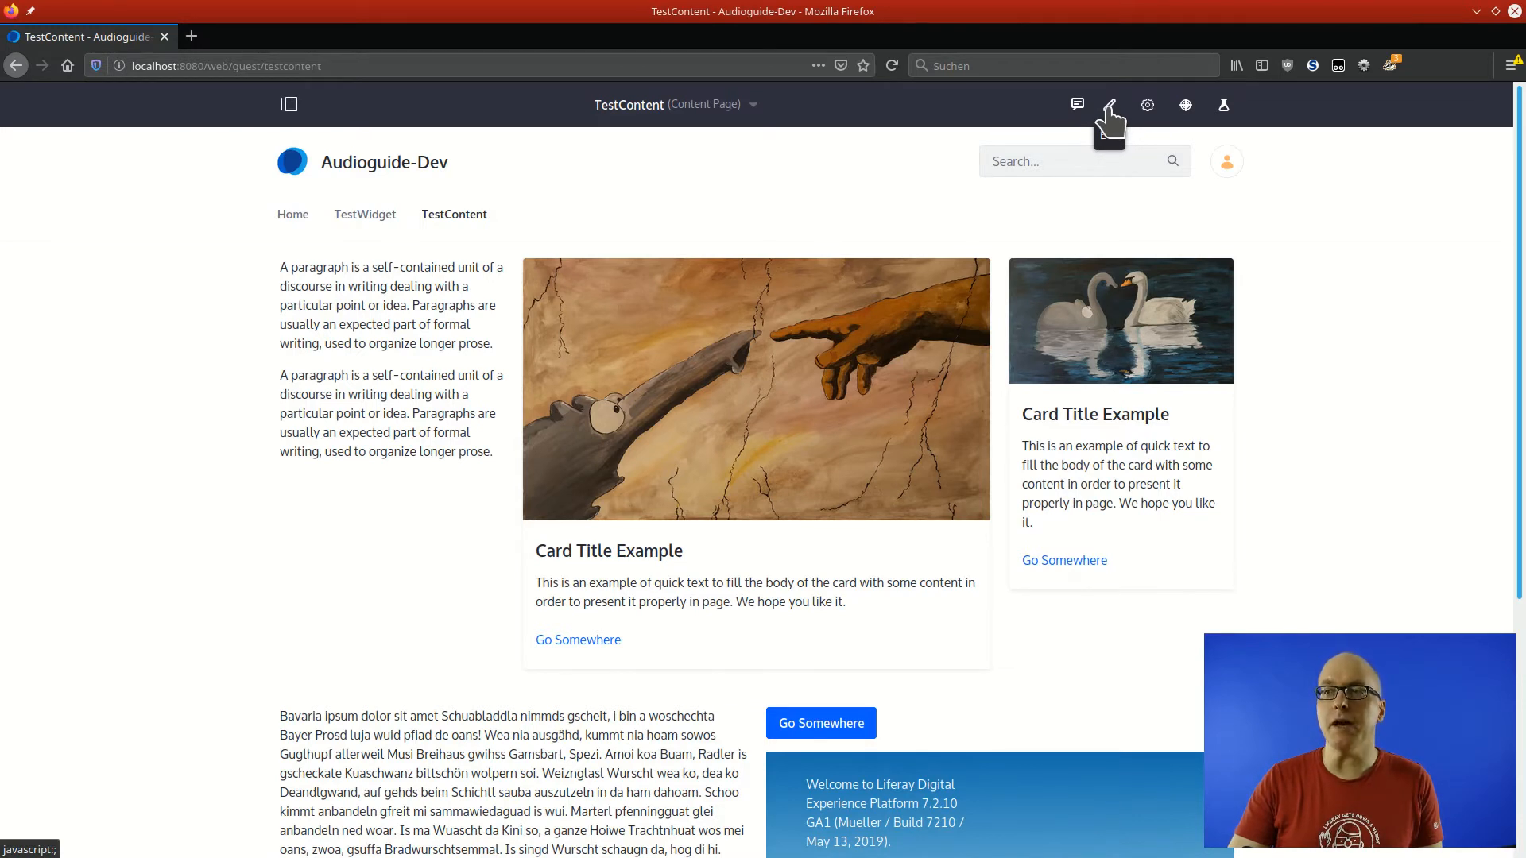
{"action": "left_click", "coordinate": [1147, 105]}
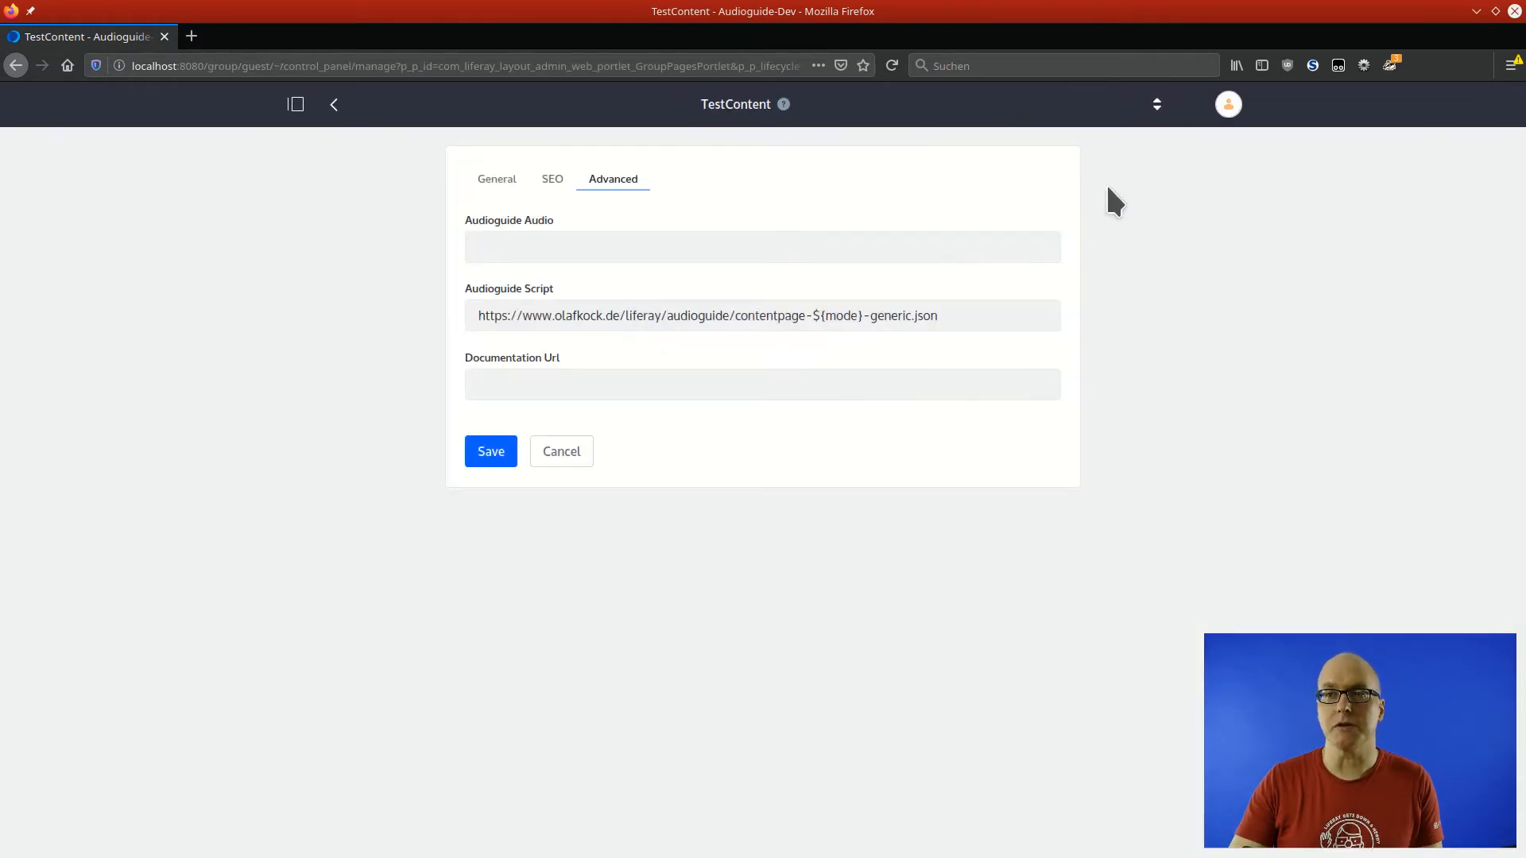
{"action": "left_click_drag", "start_coordinate": [815, 314], "coordinate": [866, 322]}
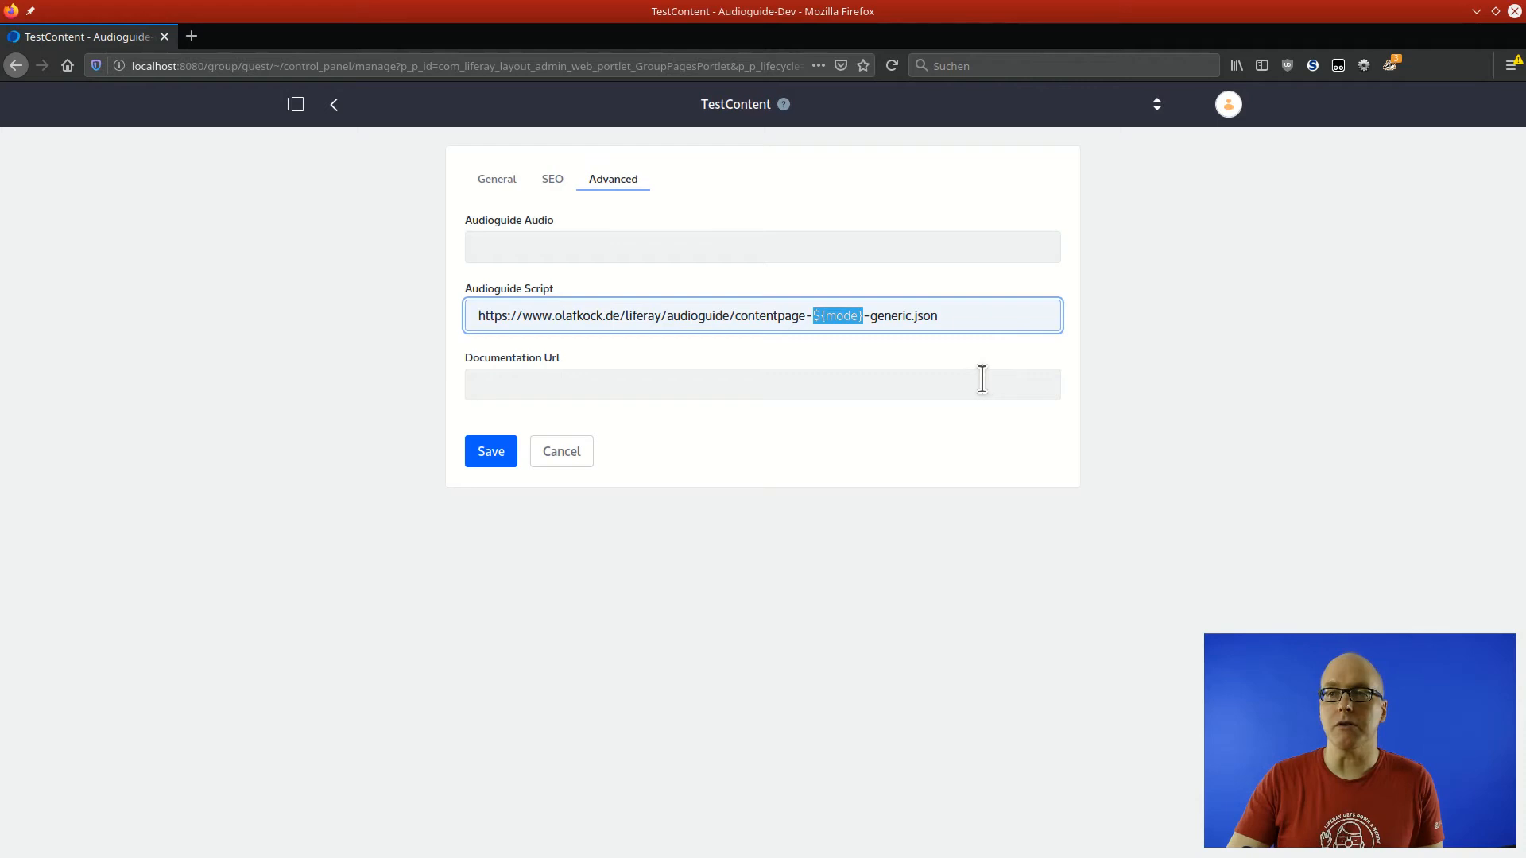
{"action": "left_click", "coordinate": [580, 455]}
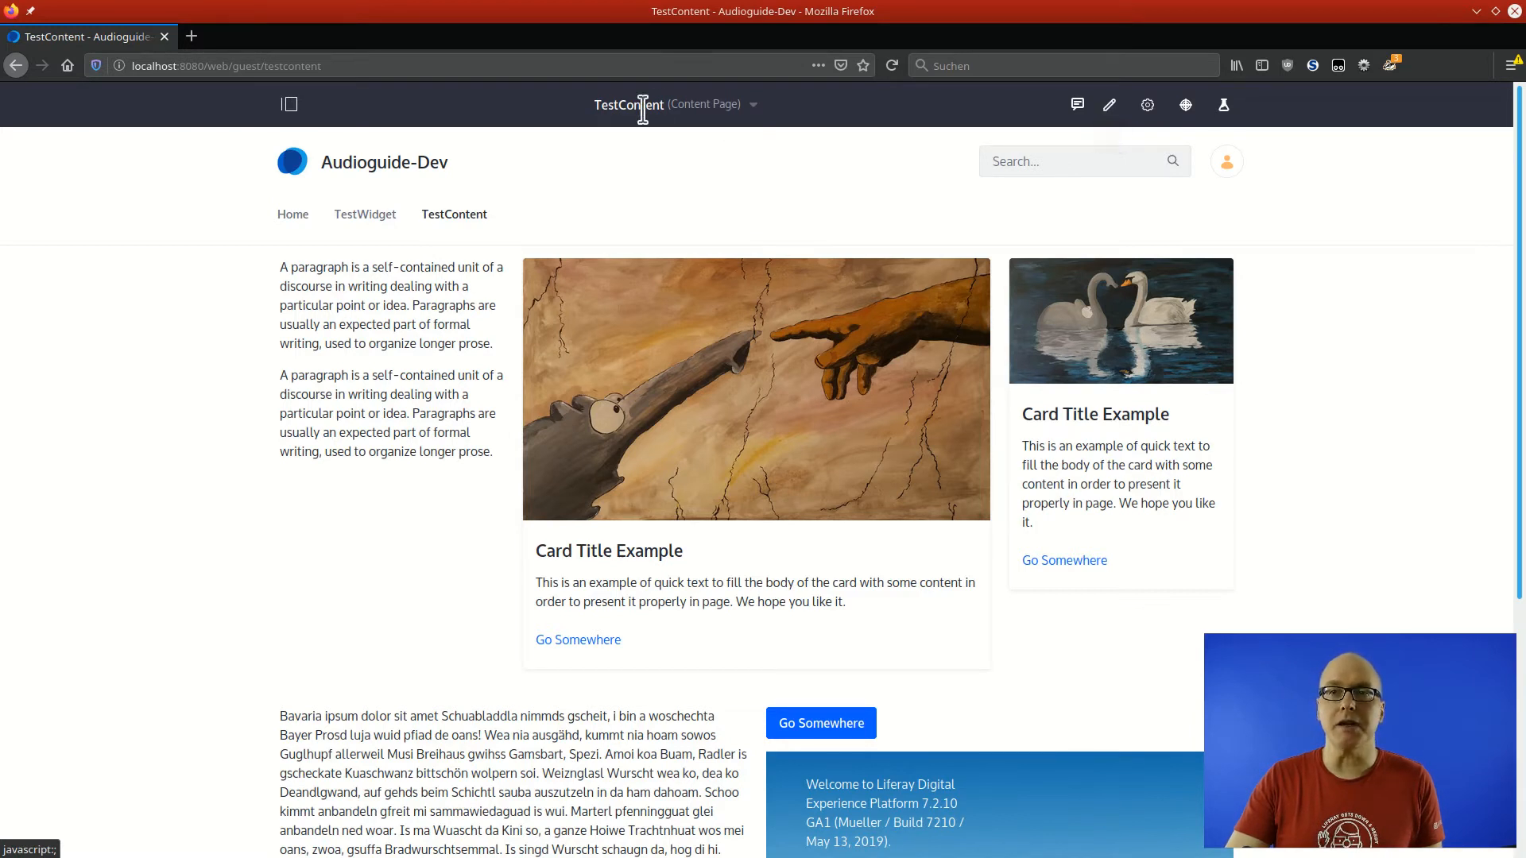
Open Users and Organizations in the Control Panel's Users section.
{"action": "left_click", "coordinate": [290, 104]}
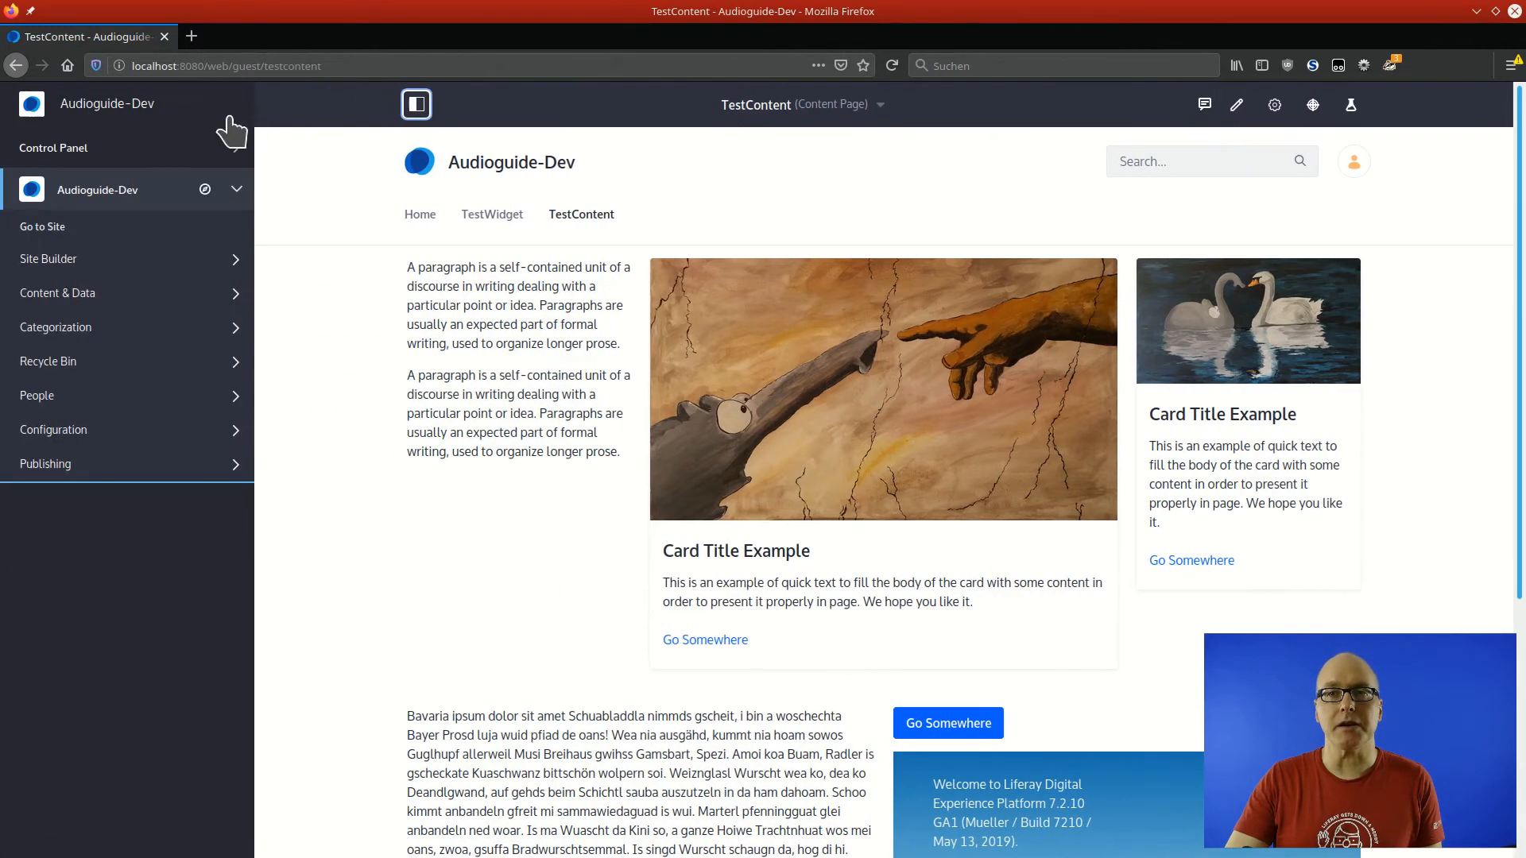
{"action": "left_click", "coordinate": [151, 148]}
{"action": "left_click", "coordinate": [94, 191]}
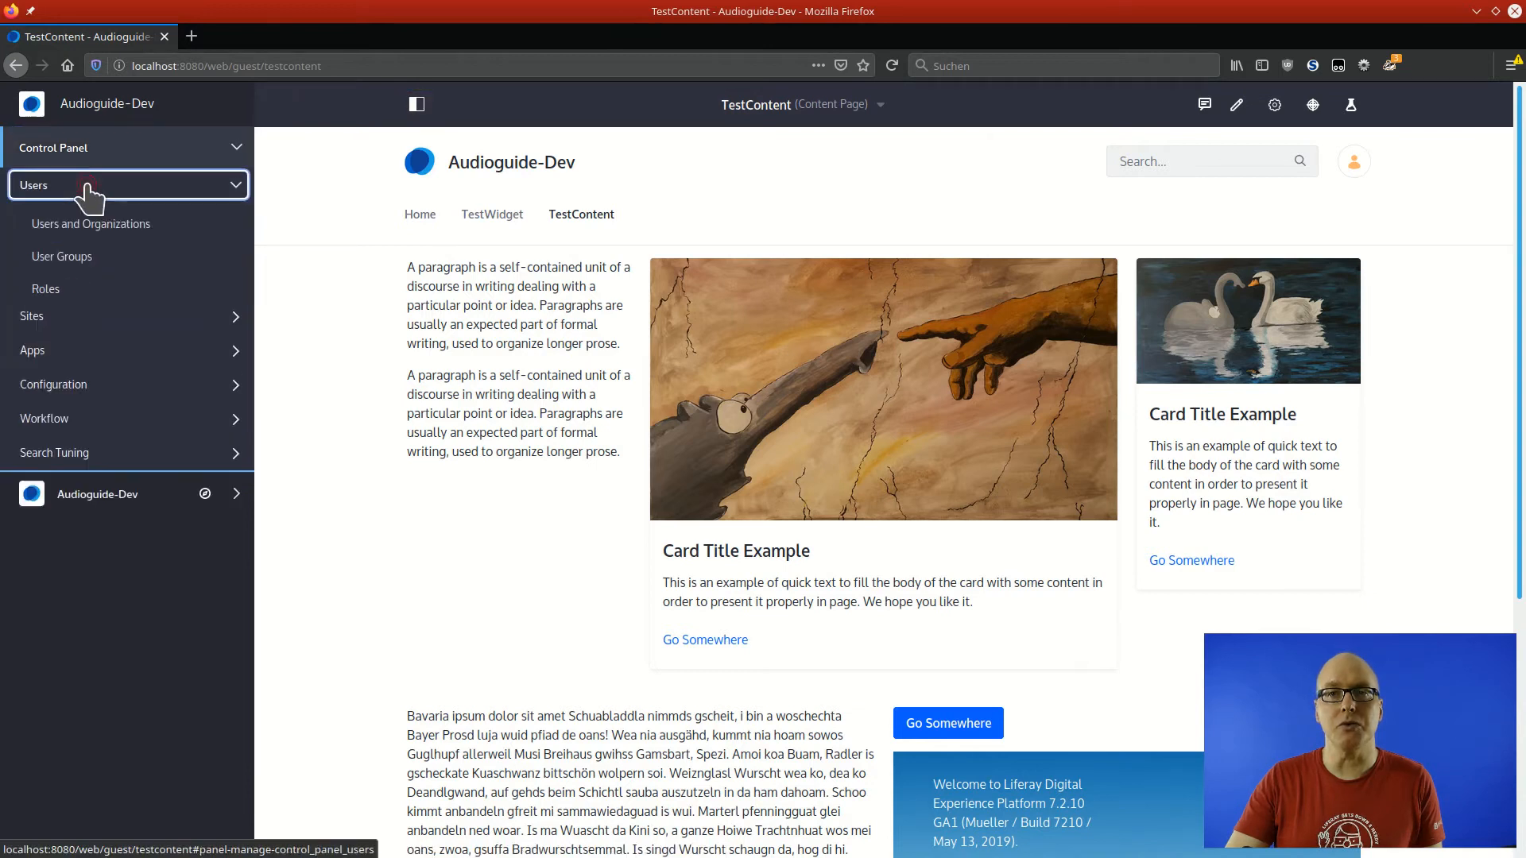
{"action": "left_click", "coordinate": [97, 225]}
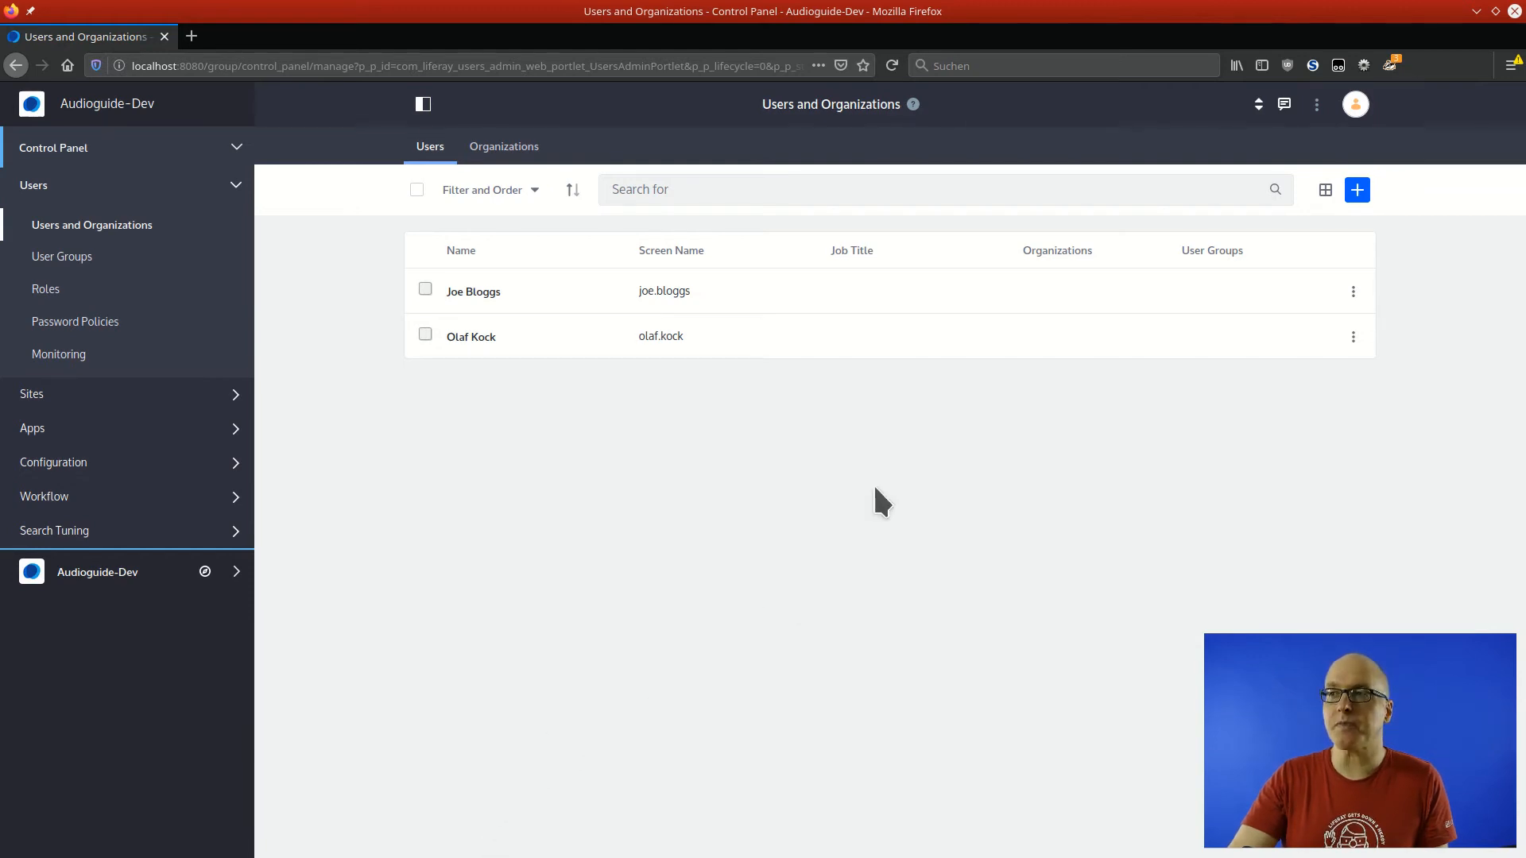
Show and hide the documentation links for Users and Organizations twice.
{"action": "left_click", "coordinate": [1259, 105]}
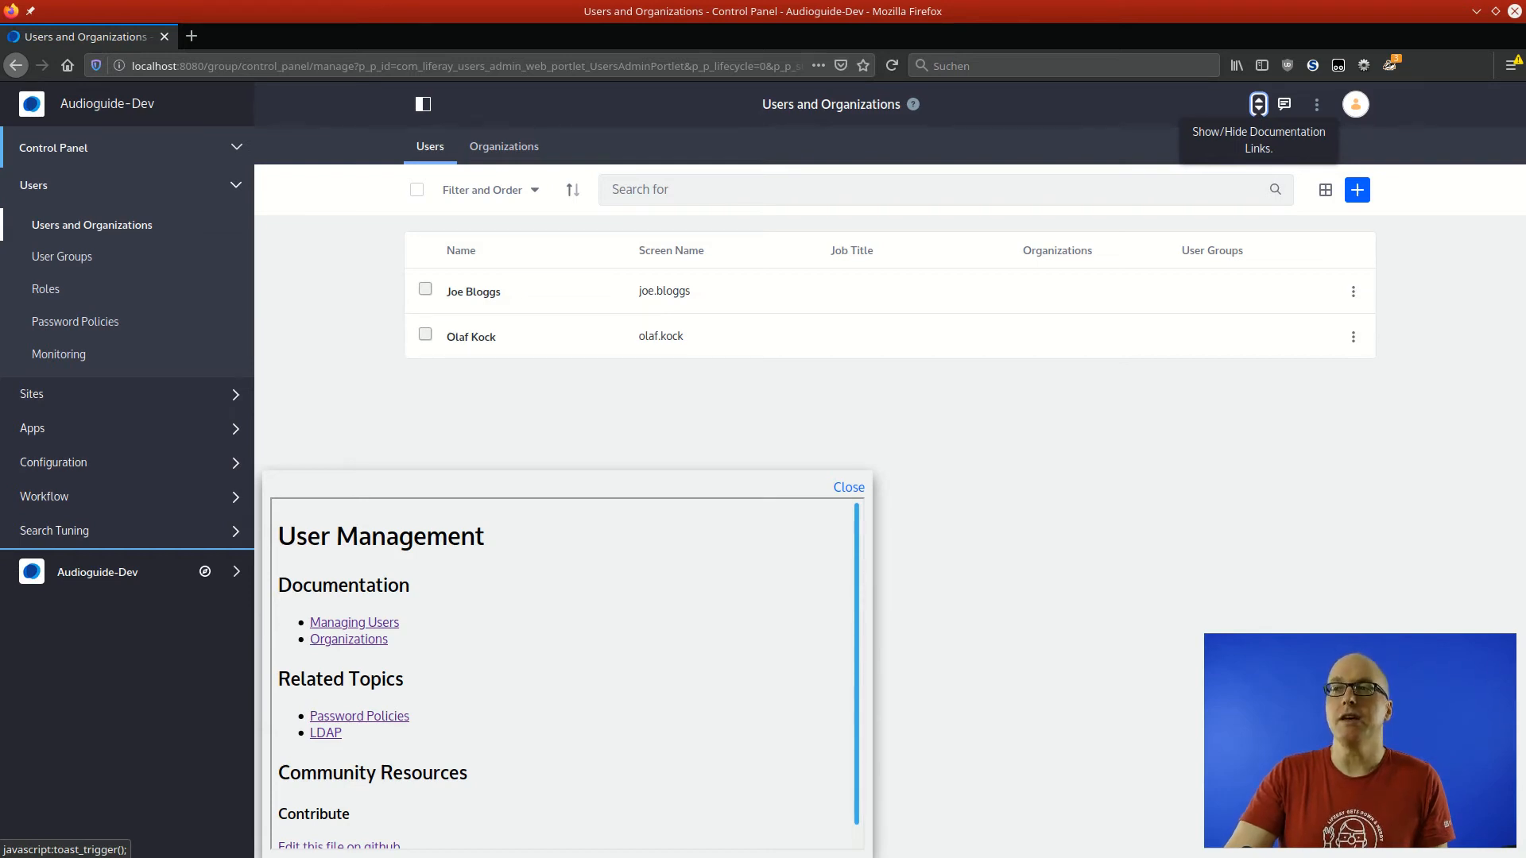
{"action": "left_click", "coordinate": [1258, 104]}
{"action": "left_click", "coordinate": [1258, 104]}
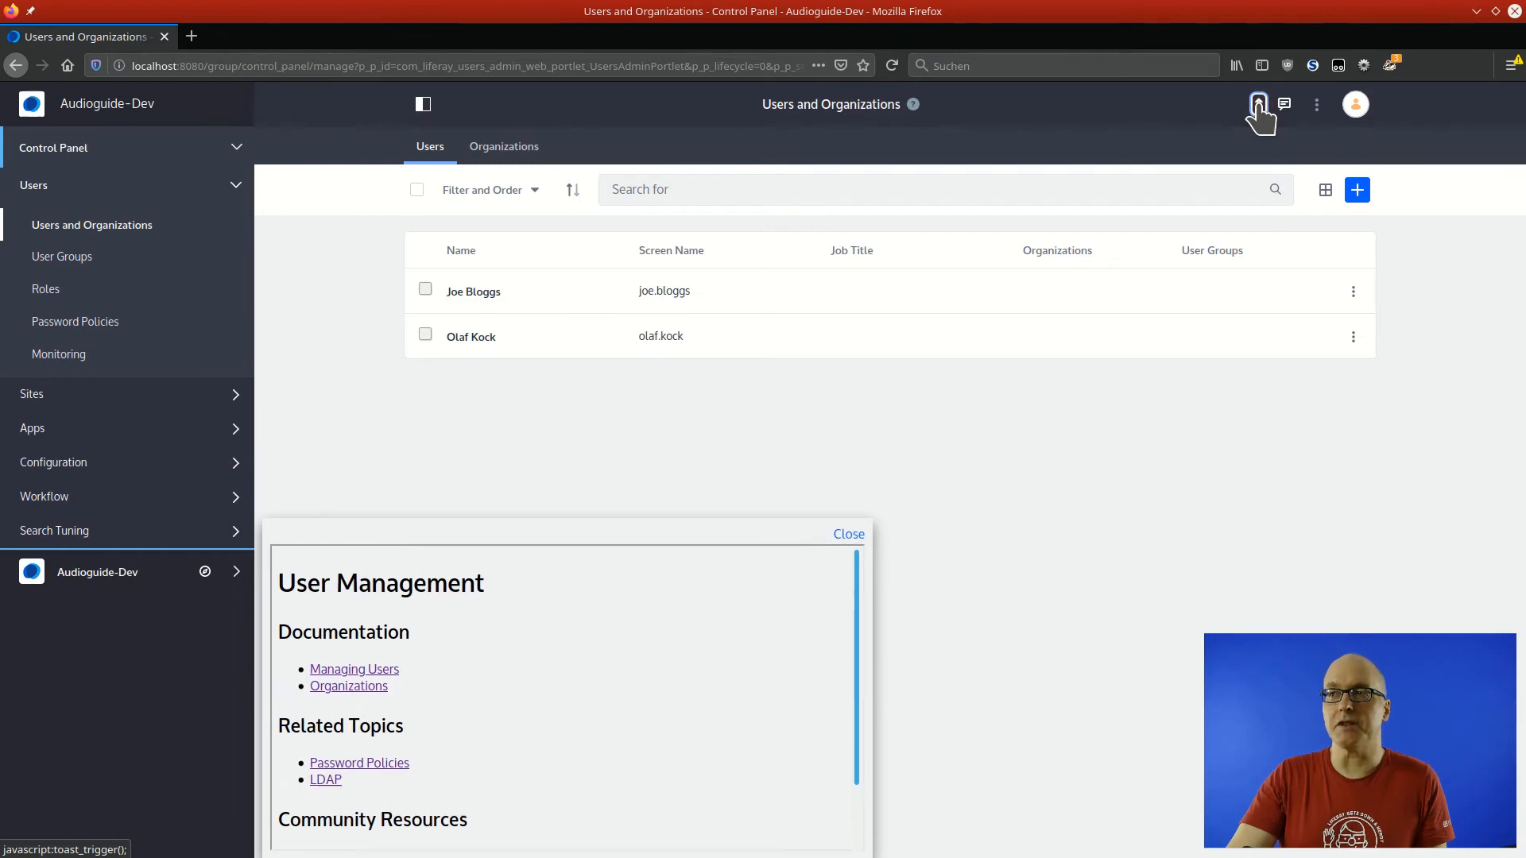
{"action": "left_click", "coordinate": [1258, 105]}
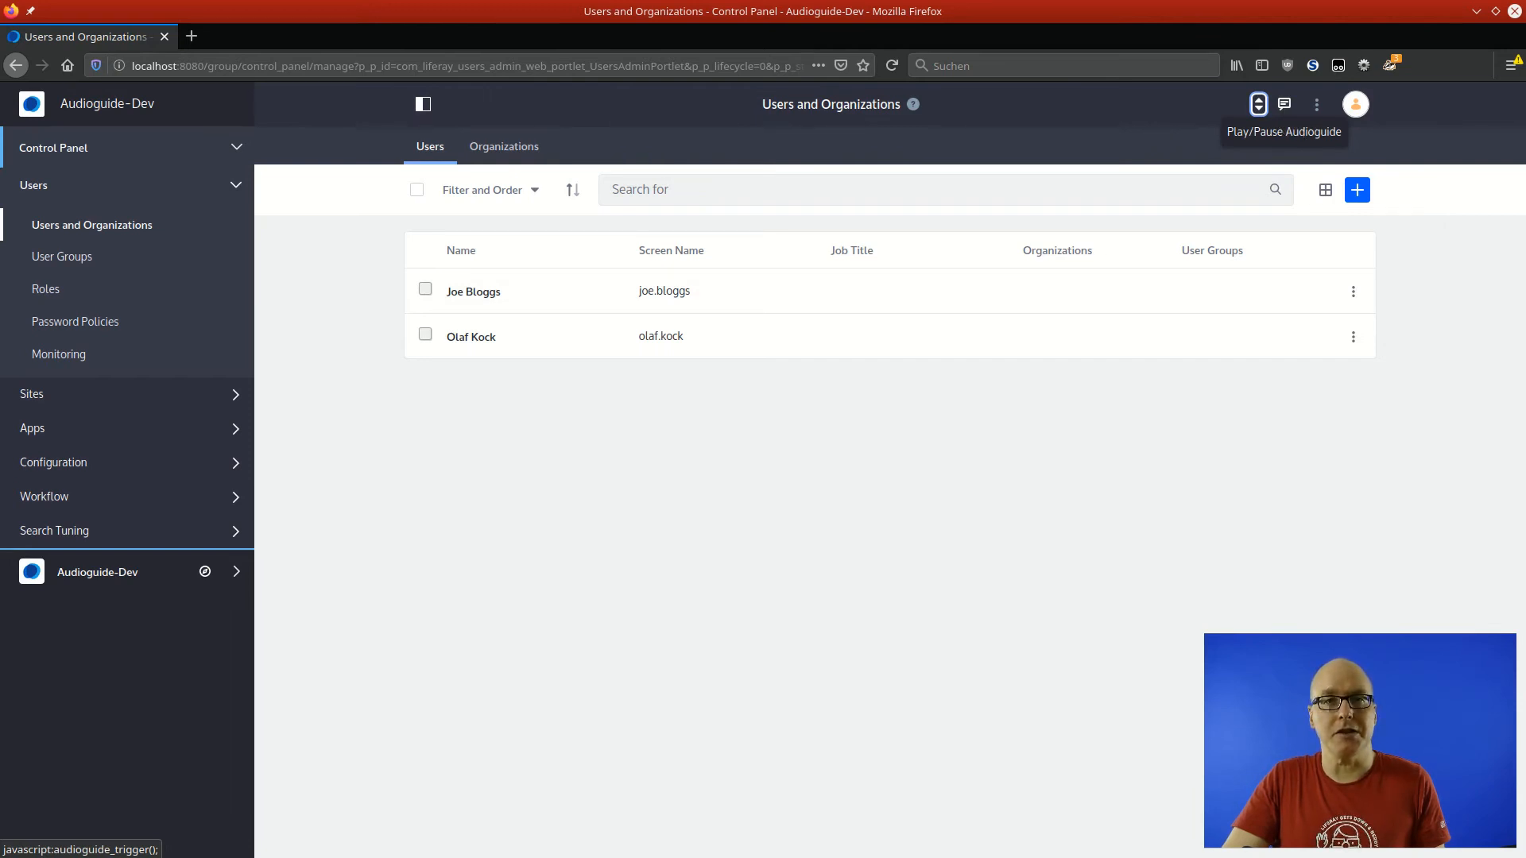
Play the Users and Organizations audioguide and follow it through the expanded Control Panel Configuration section.
{"action": "left_click", "coordinate": [1258, 104]}
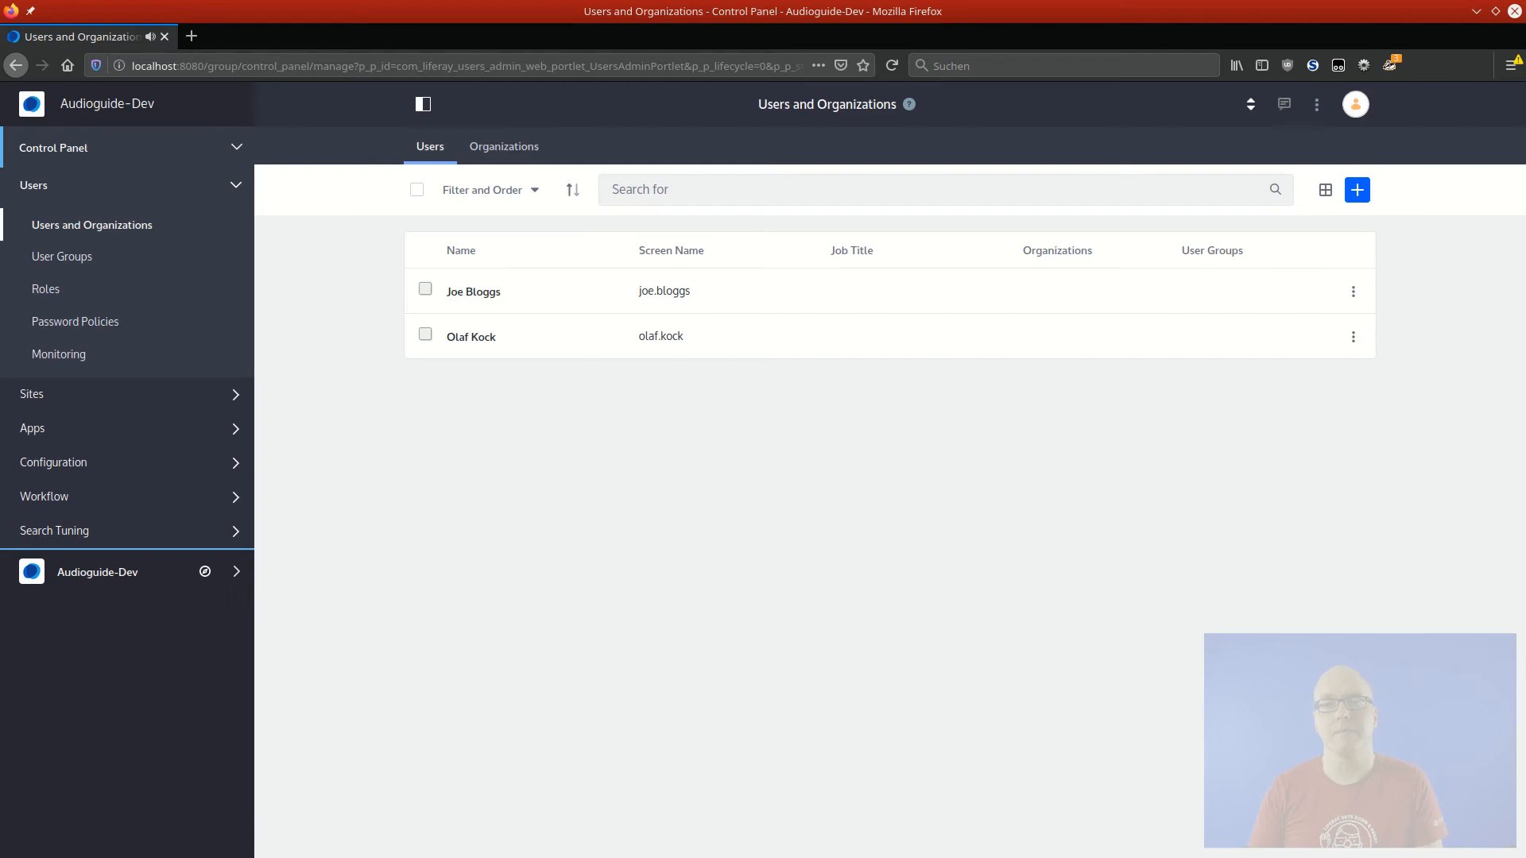
{"action": "left_click", "coordinate": [53, 462]}
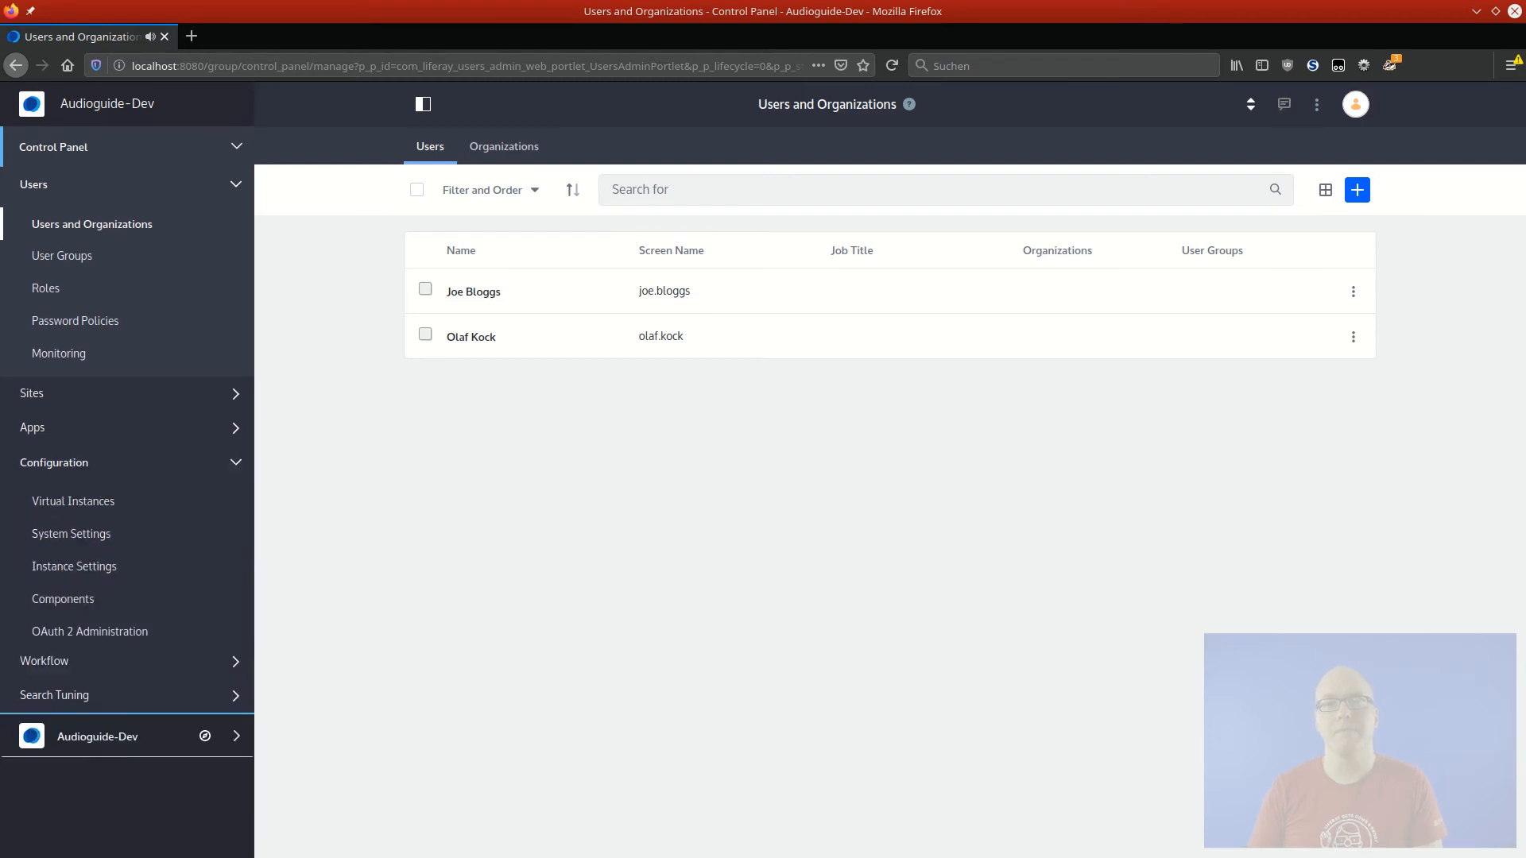
{"action": "scroll", "coordinate": [121, 493], "scroll_direction": "down", "scroll_amount": 1}
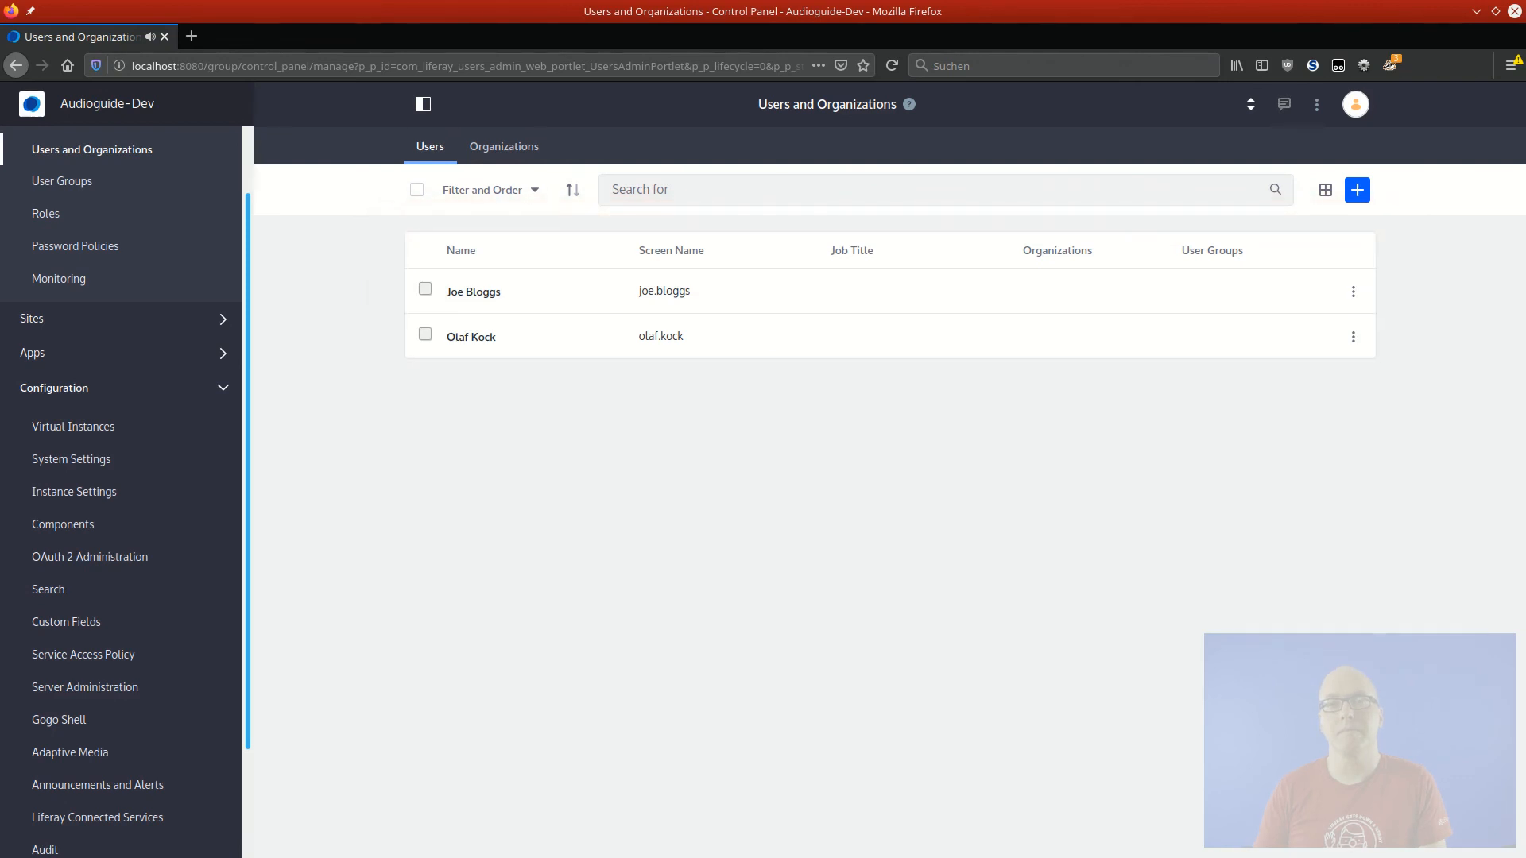
{"action": "scroll", "coordinate": [120, 477], "scroll_direction": "down", "scroll_amount": 3}
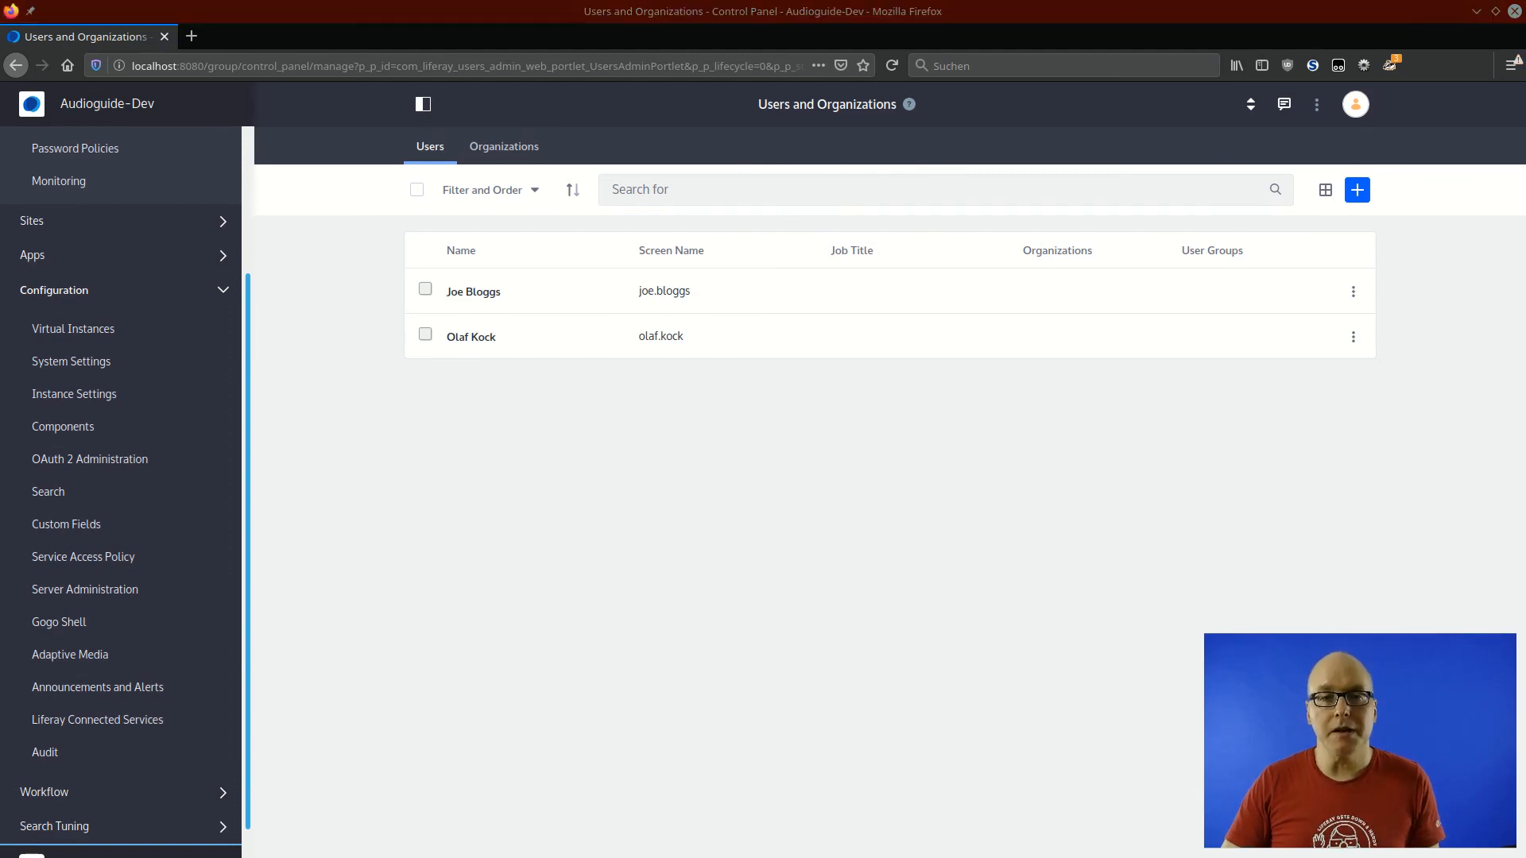
Switch to Liferay Developer Studio and examine the name, first highlight command, payload selector and timing in usermanagement-controlpanel-audioguide.json.
{"action": "key", "text": "alt+Tab"}
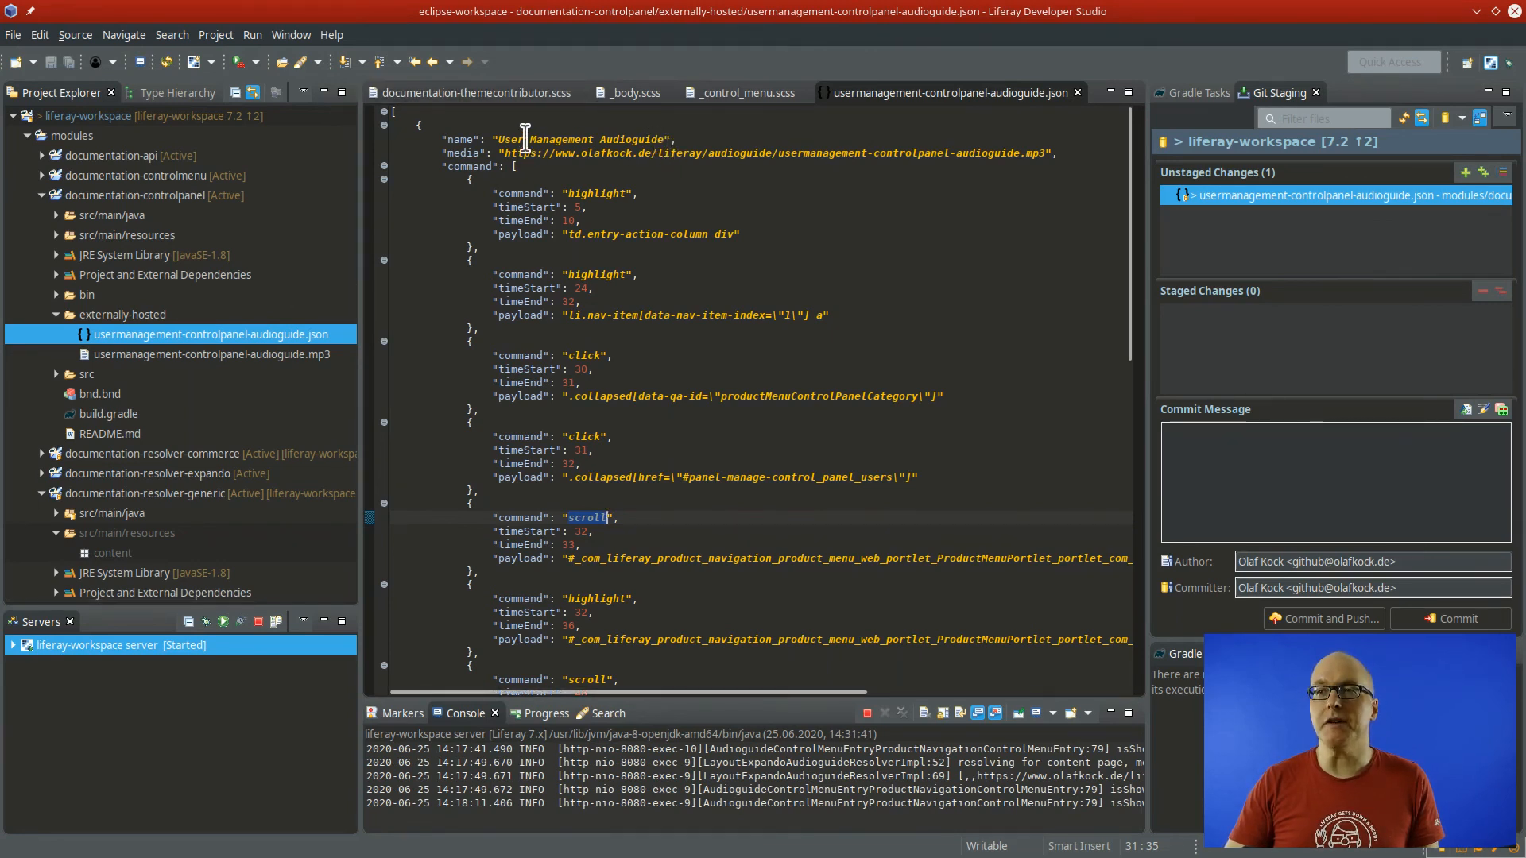
{"action": "left_click_drag", "start_coordinate": [493, 139], "coordinate": [656, 139]}
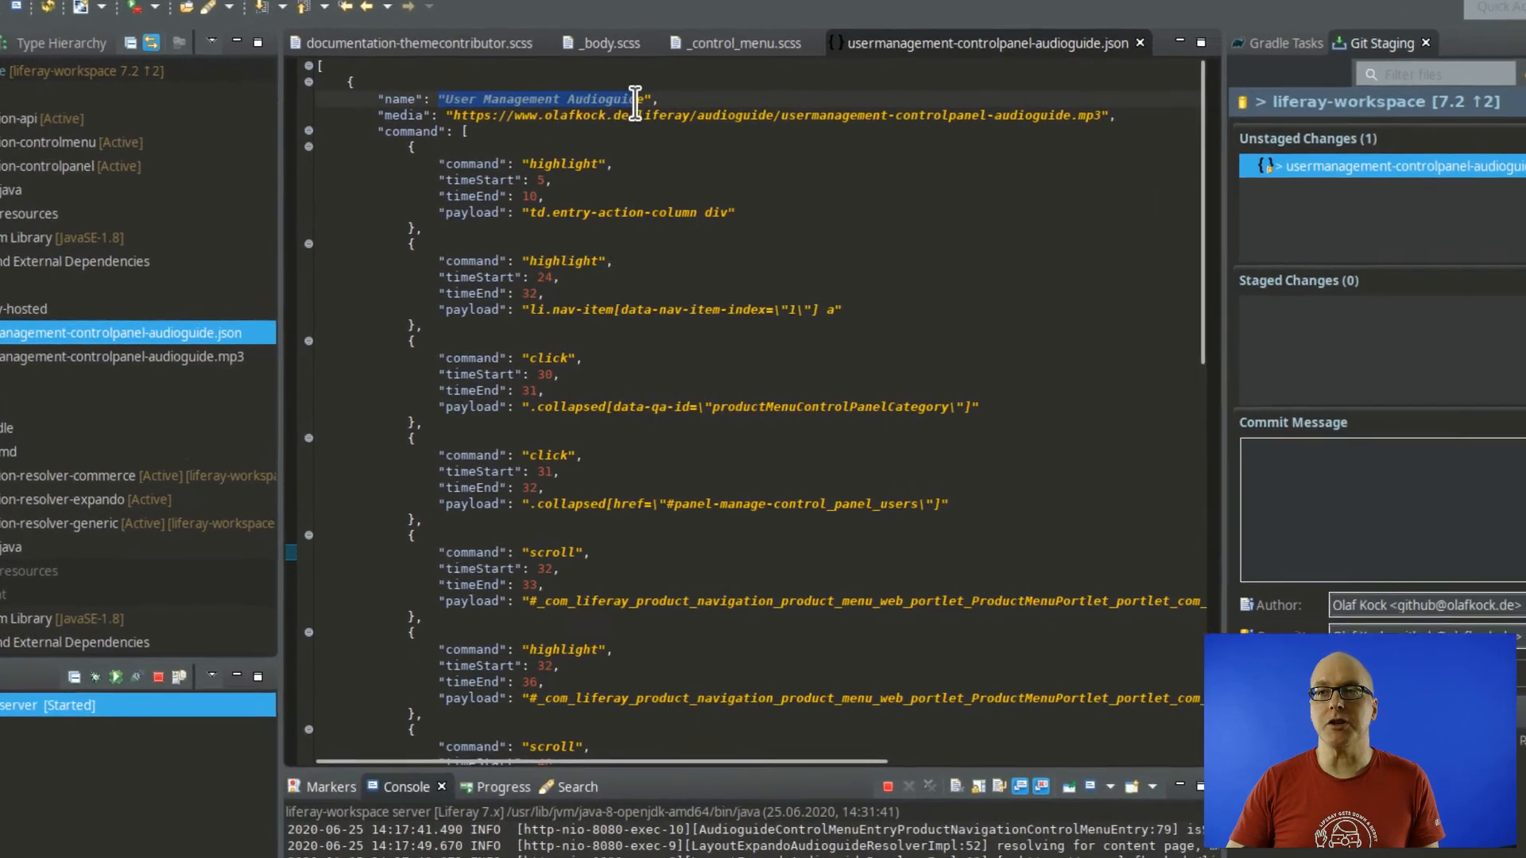
{"action": "left_click", "coordinate": [448, 145]}
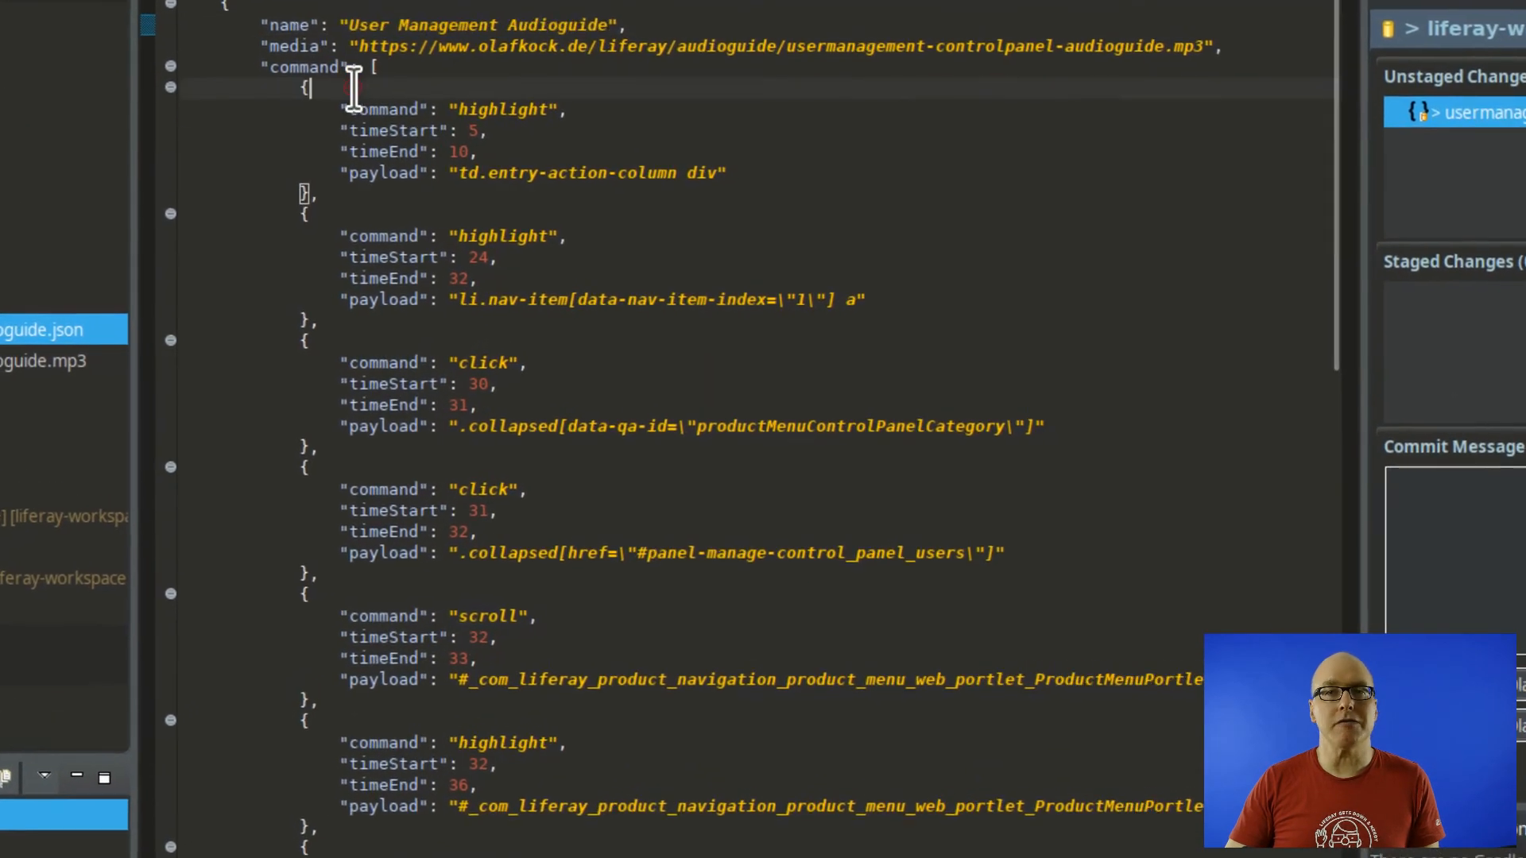
{"action": "left_click_drag", "start_coordinate": [354, 88], "coordinate": [338, 197]}
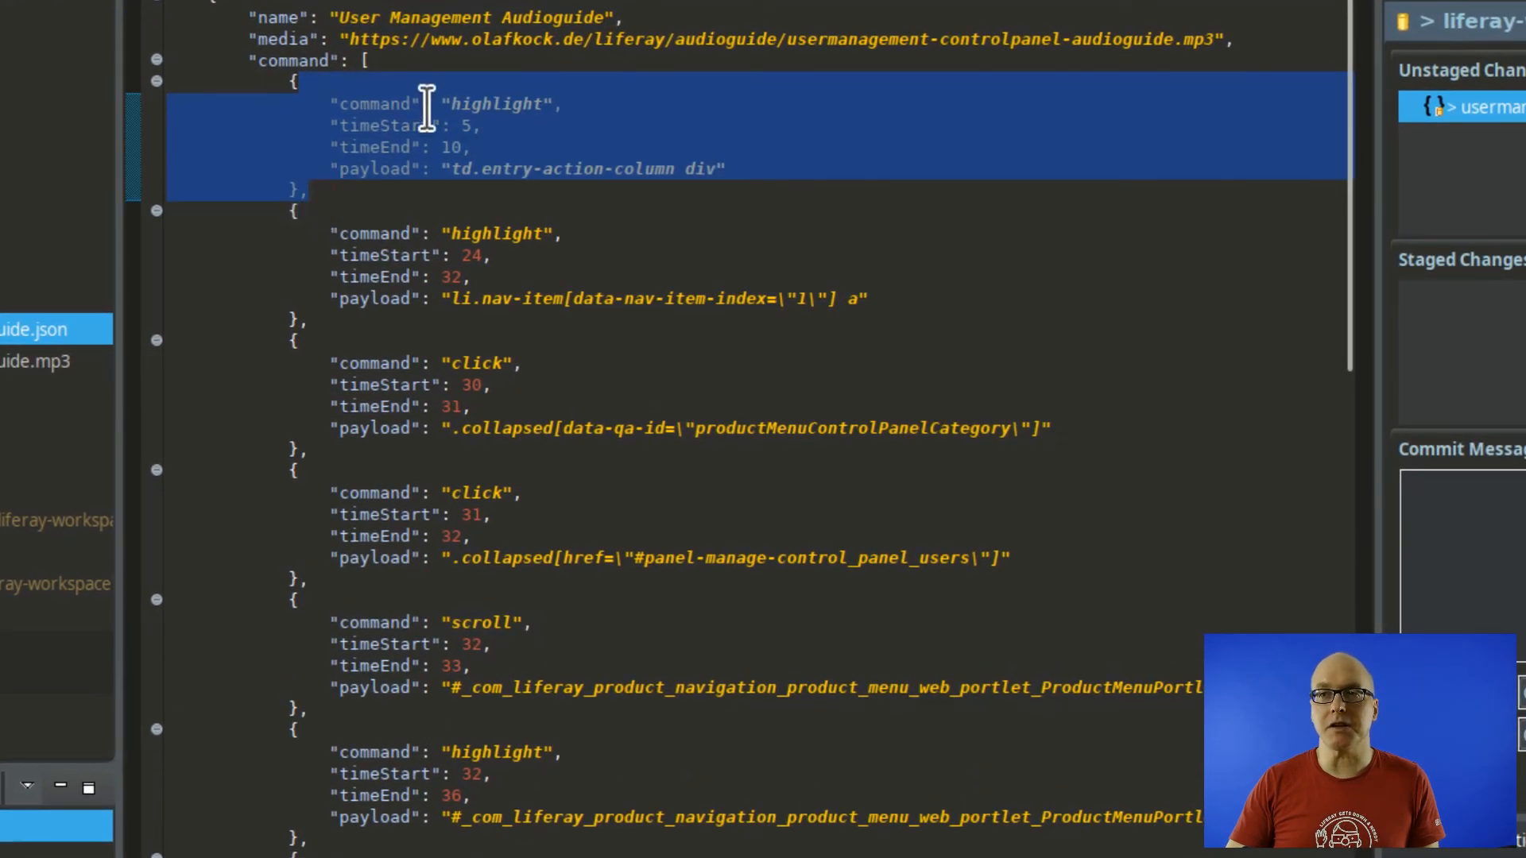
{"action": "left_click", "coordinate": [426, 107]}
{"action": "left_click_drag", "start_coordinate": [451, 104], "coordinate": [539, 107]}
{"action": "left_click_drag", "start_coordinate": [451, 168], "coordinate": [675, 168]}
{"action": "left_click_drag", "start_coordinate": [502, 155], "coordinate": [422, 125]}
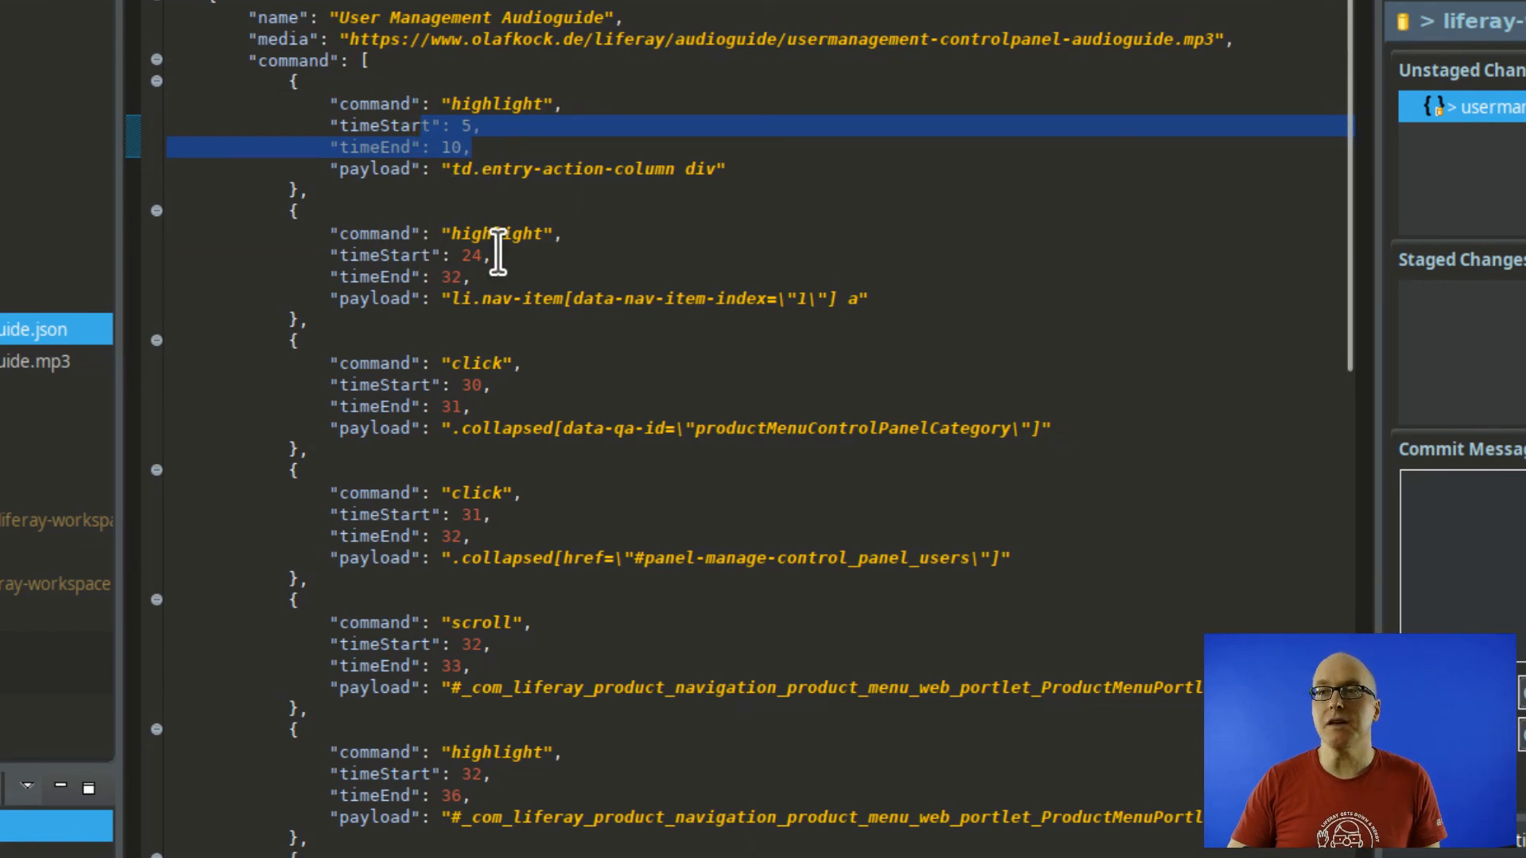
Examine the click and scroll commands in the audioguide script, including the full length of the first scroll command's payload selector.
{"action": "left_click_drag", "start_coordinate": [451, 363], "coordinate": [504, 359]}
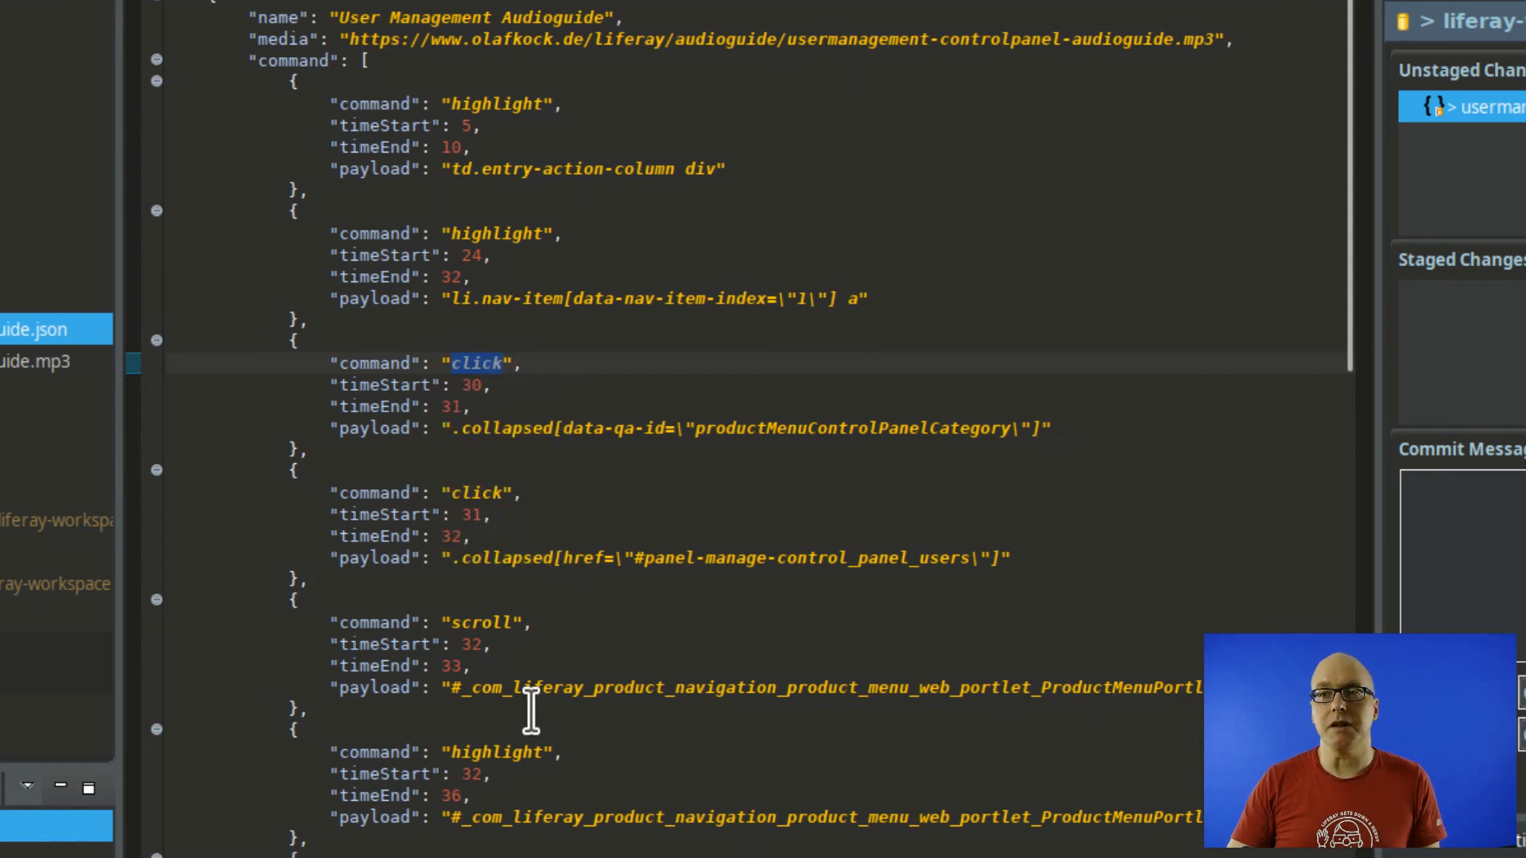
{"action": "left_click_drag", "start_coordinate": [451, 622], "coordinate": [522, 623]}
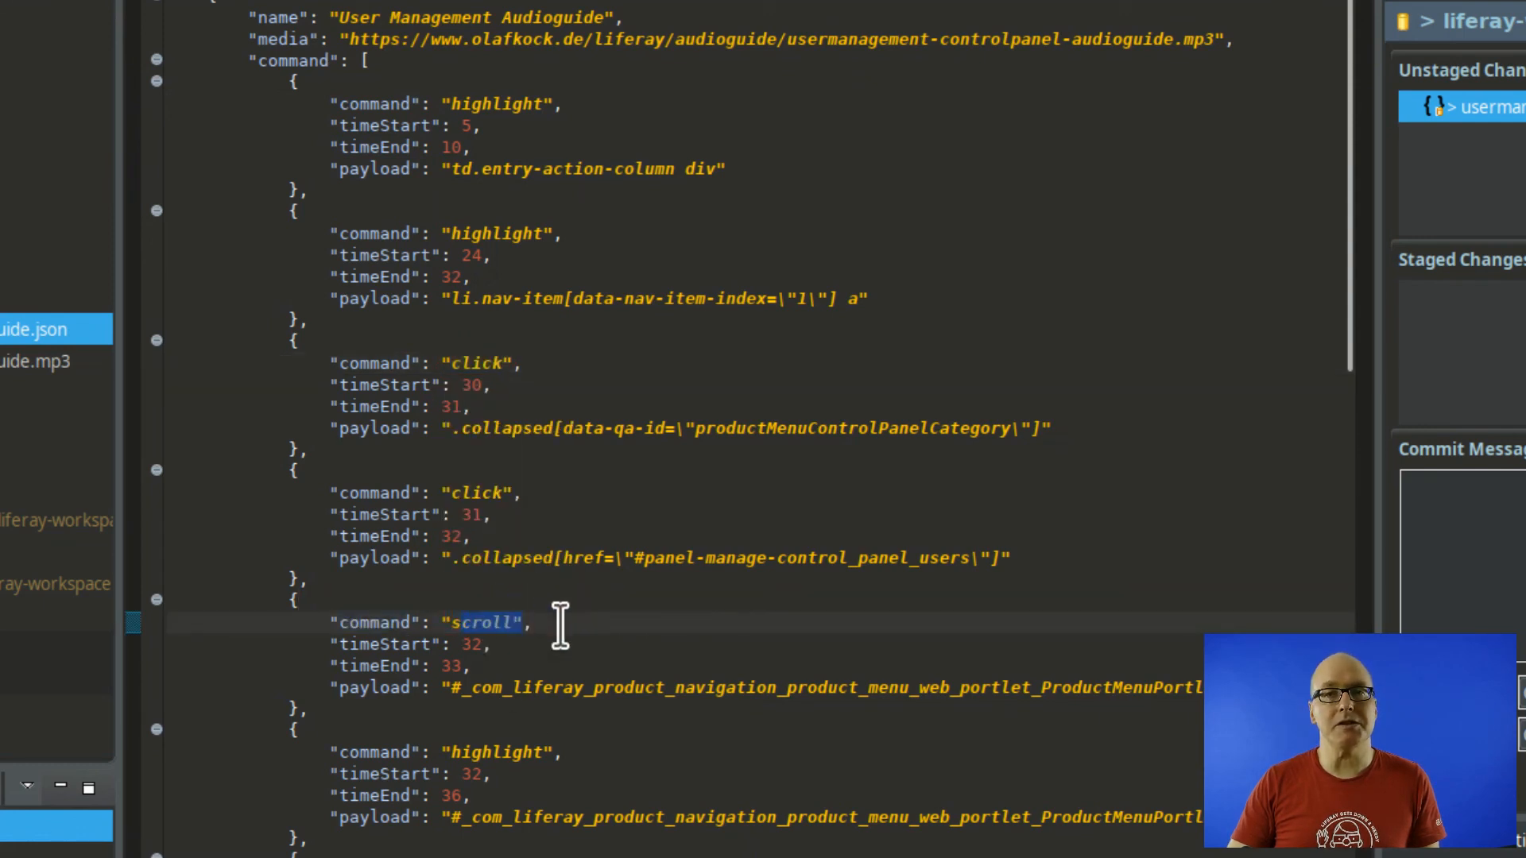
{"action": "scroll", "coordinate": [699, 636], "scroll_direction": "down", "scroll_amount": 3}
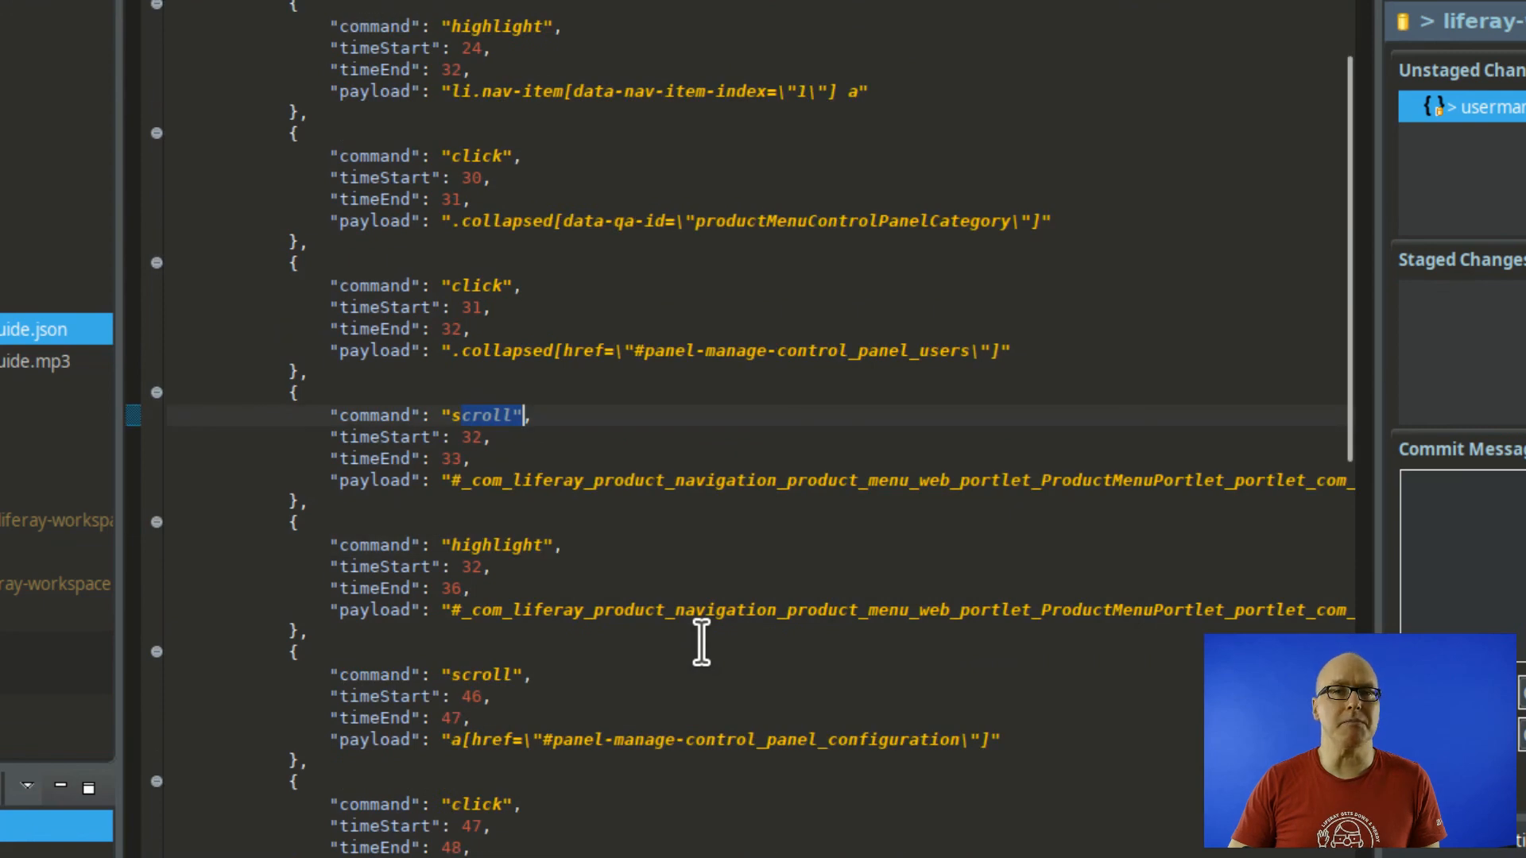
{"action": "scroll", "coordinate": [701, 642], "scroll_direction": "down", "scroll_amount": 2}
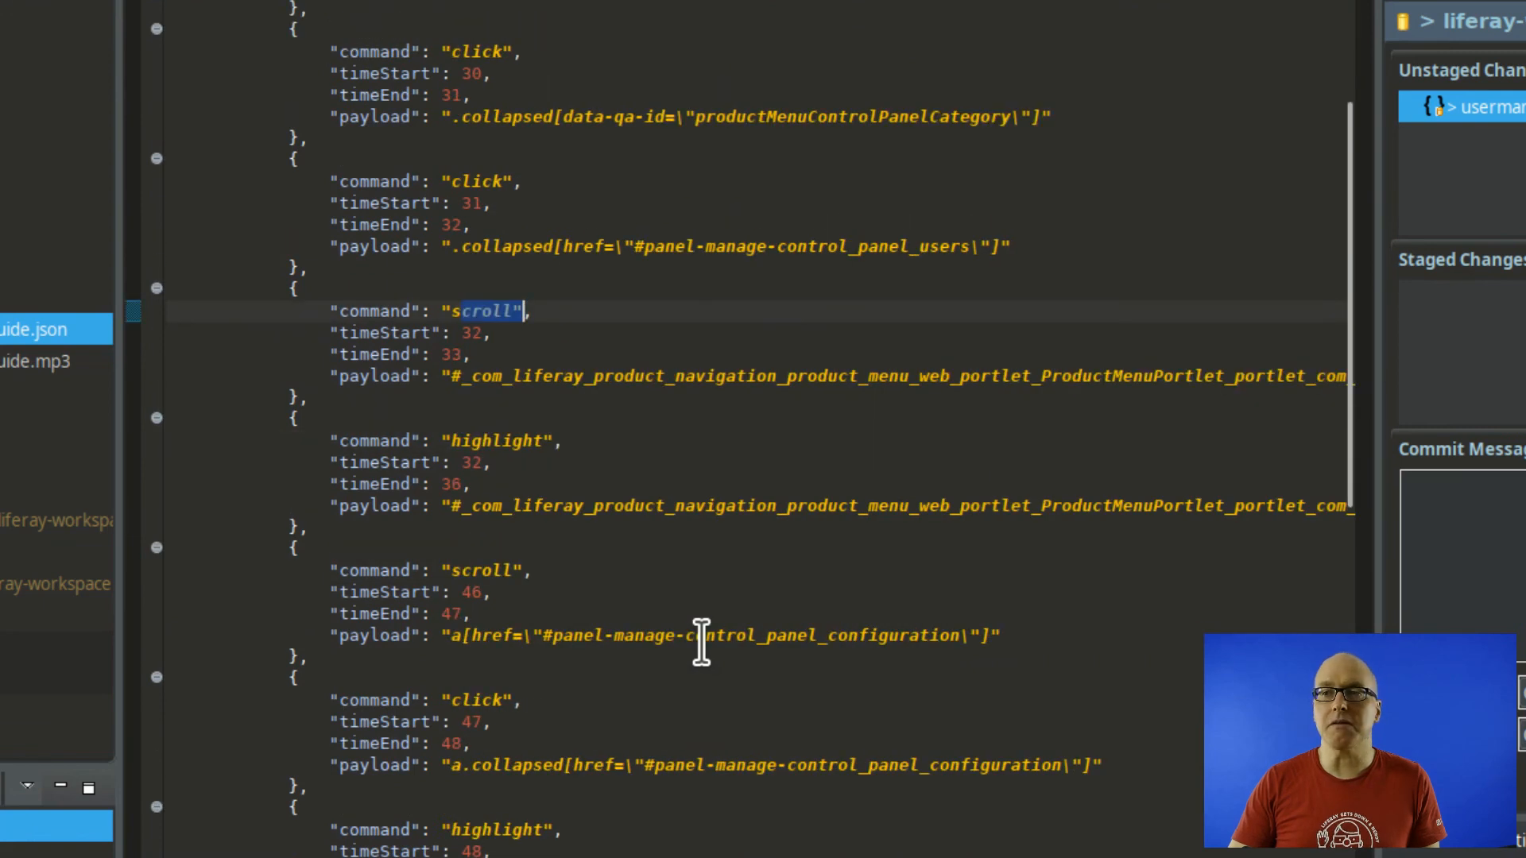
{"action": "left_click", "coordinate": [455, 378]}
{"action": "double_click", "coordinate": [556, 368]}
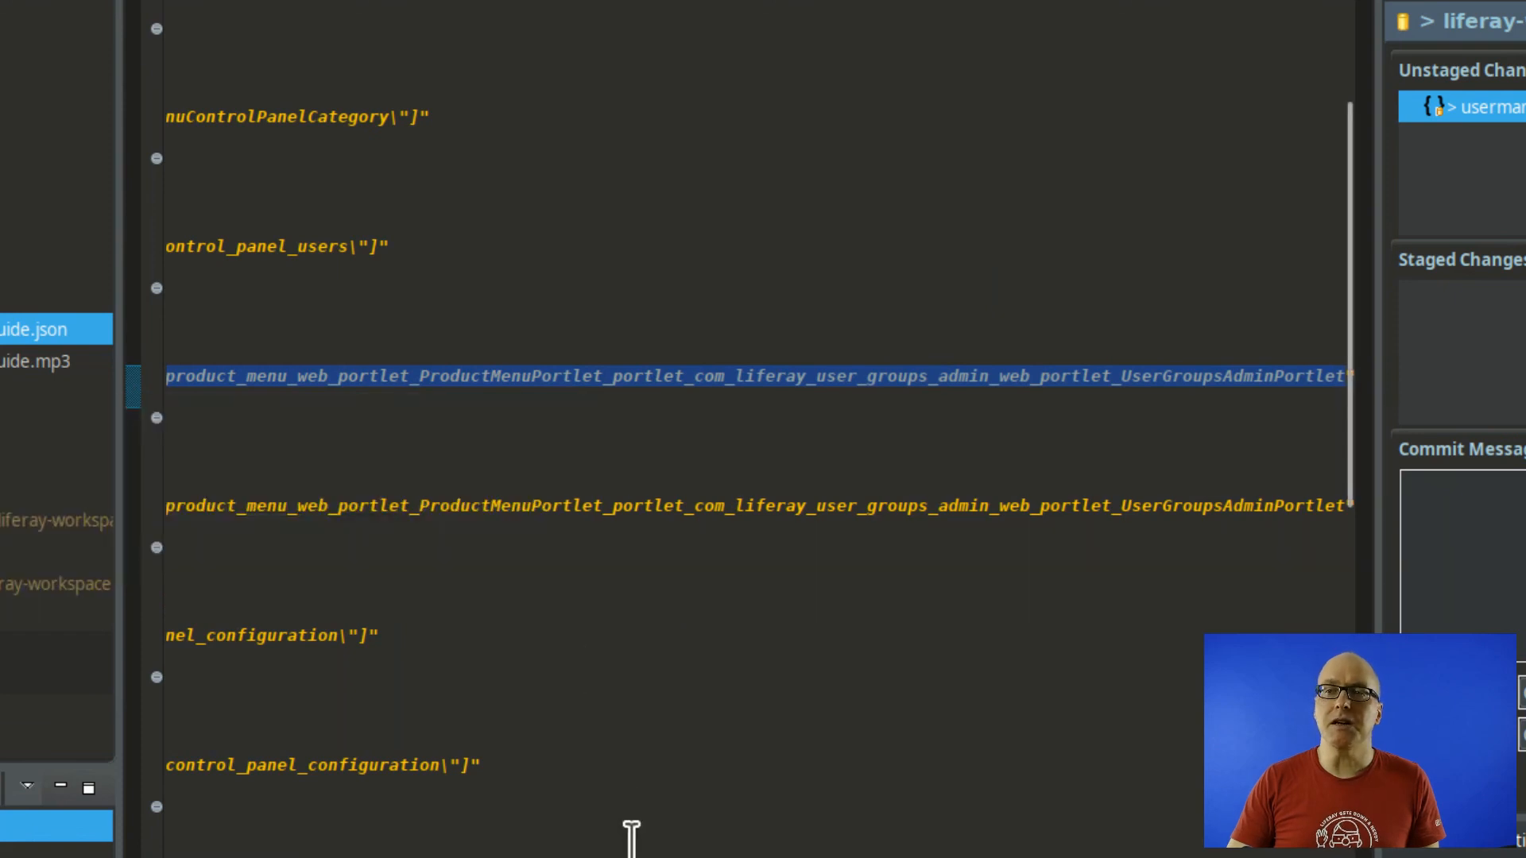
{"action": "left_click_drag", "start_coordinate": [620, 857], "coordinate": [253, 857]}
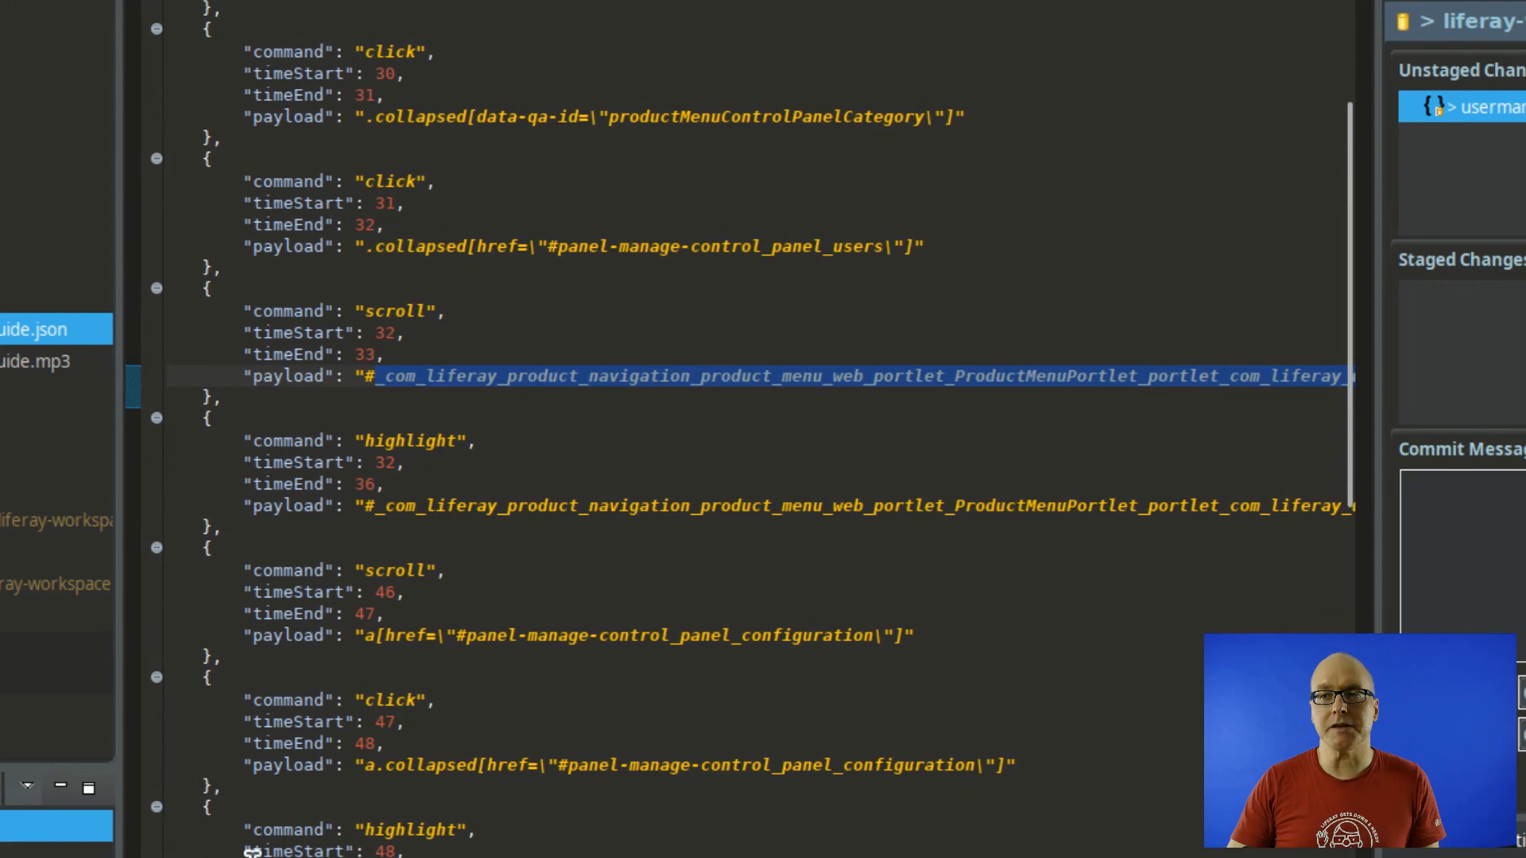
{"action": "left_click", "coordinate": [401, 635]}
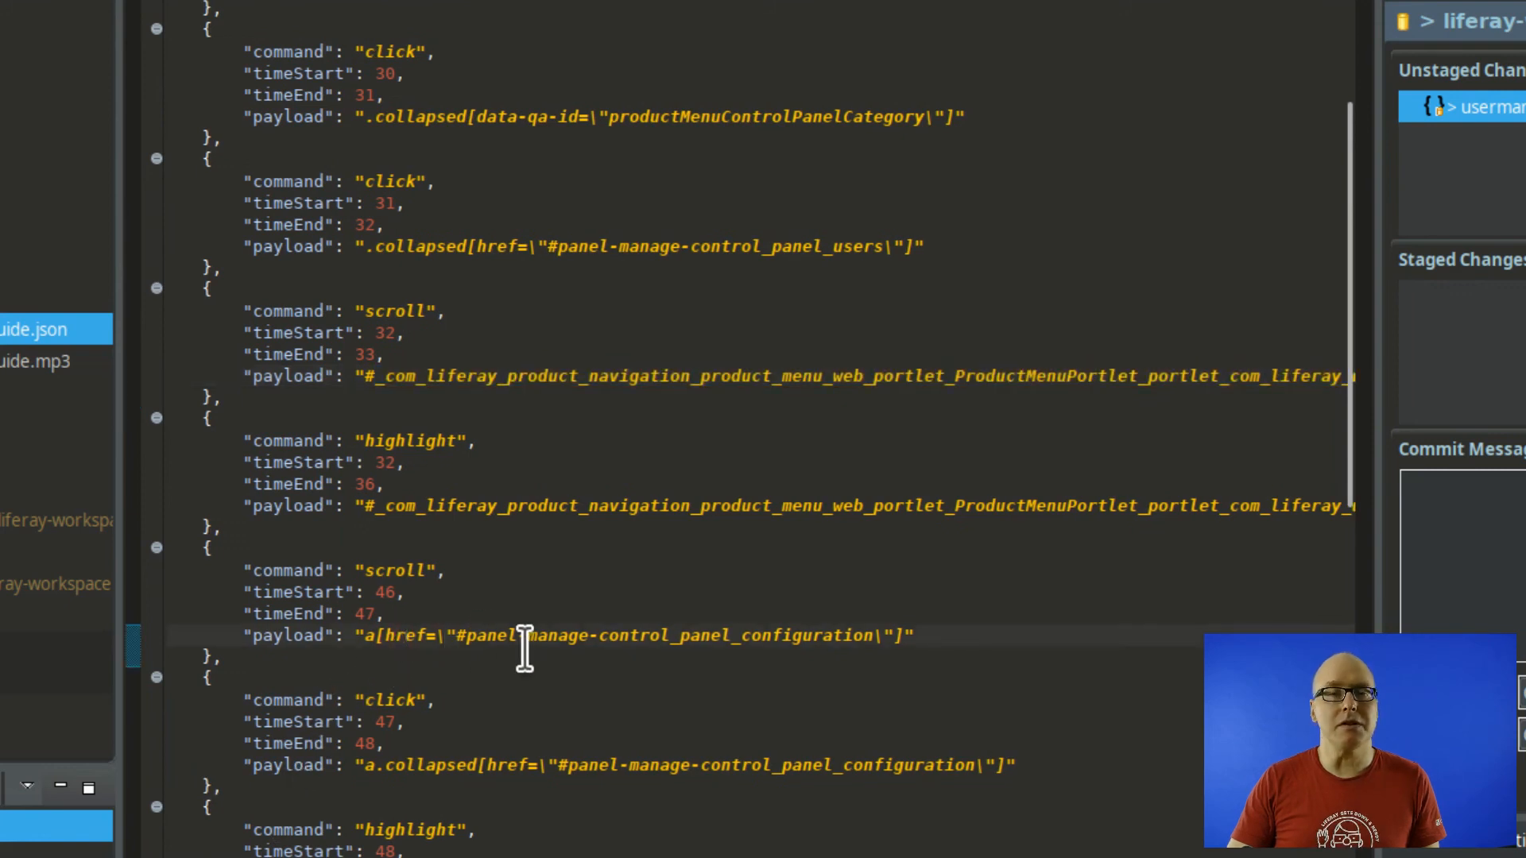